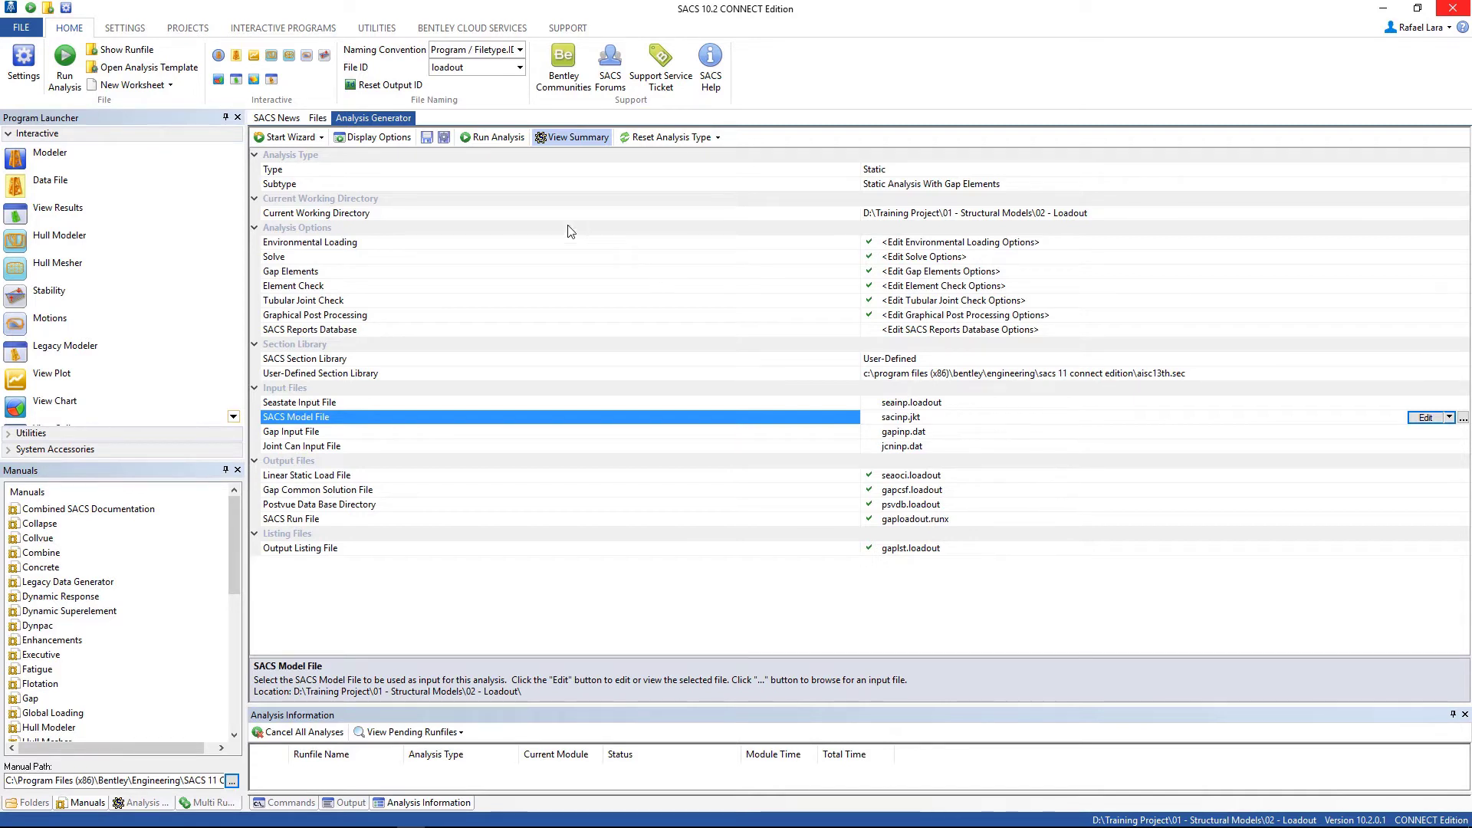
Run the gap-element loadout analysis and open the gaplst.loadout listing from the error log
{"action": "left_click", "coordinate": [489, 140]}
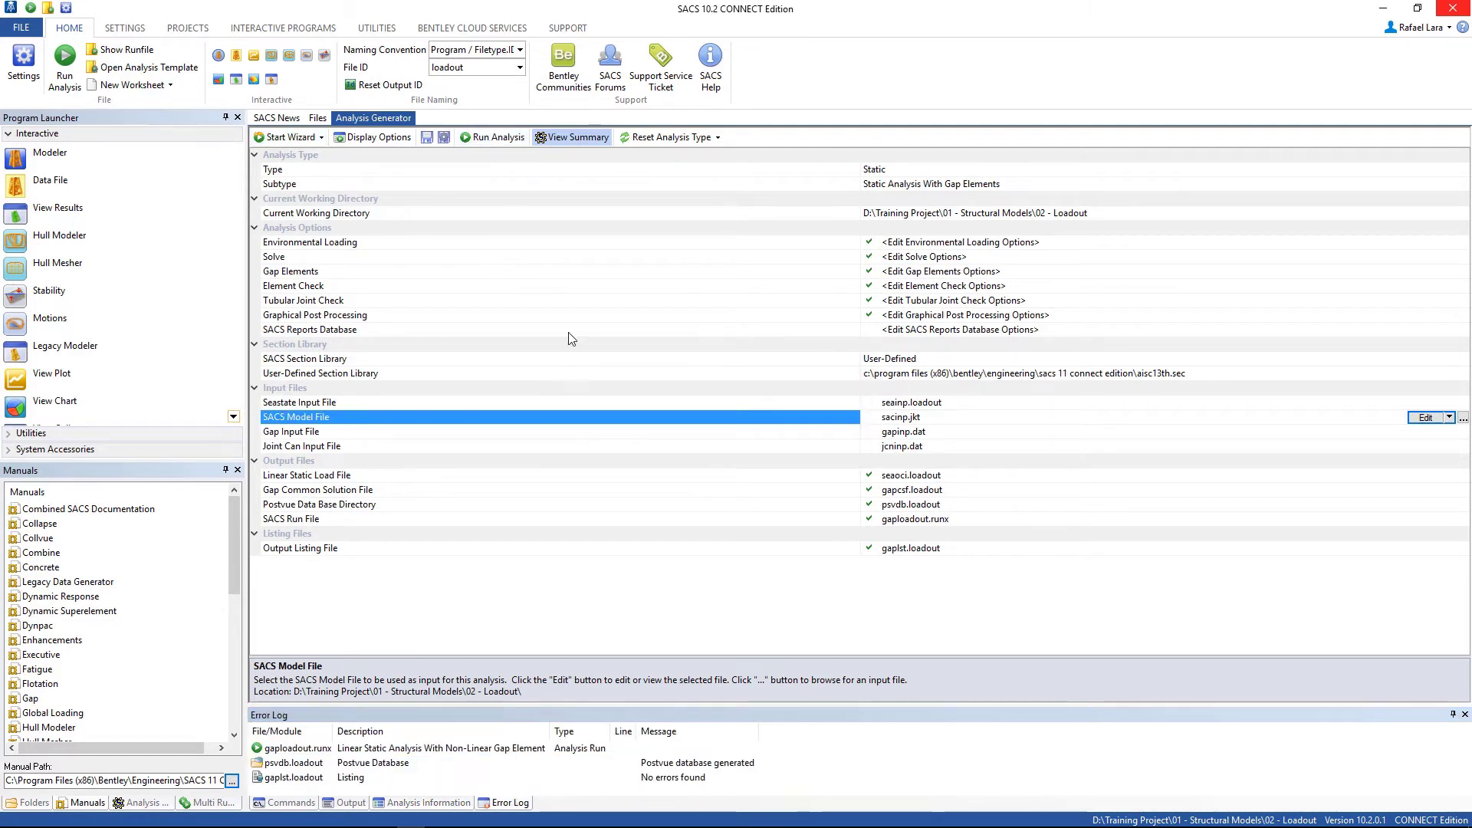
{"action": "left_click", "coordinate": [305, 777]}
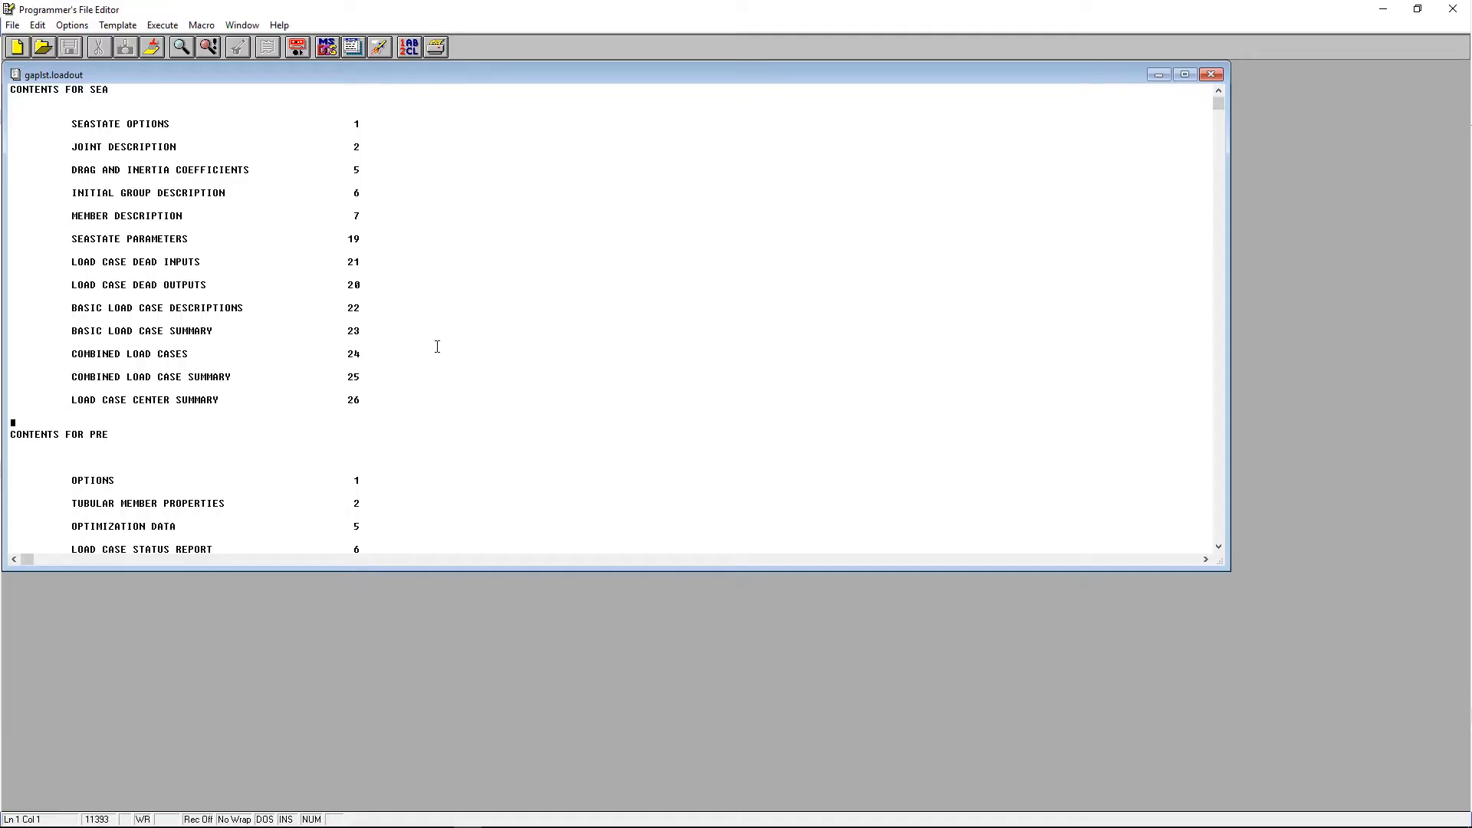
Maximize the gaplst.loadout listing and search 'gap element report' to reach the GAP ELEMENT REPORT
{"action": "left_click", "coordinate": [1184, 73]}
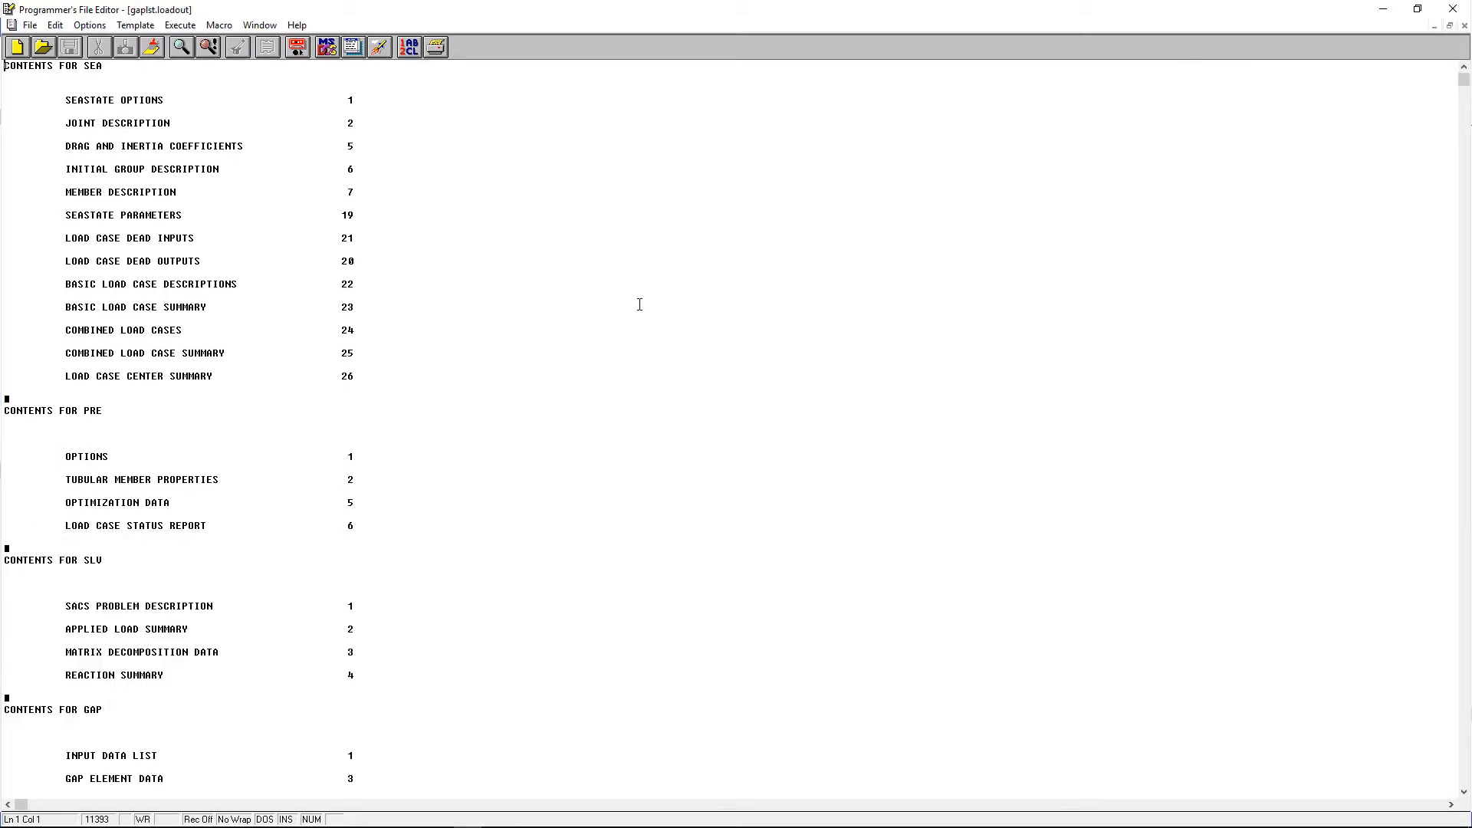
{"action": "scroll", "coordinate": [639, 304], "scroll_direction": "down", "scroll_amount": 4}
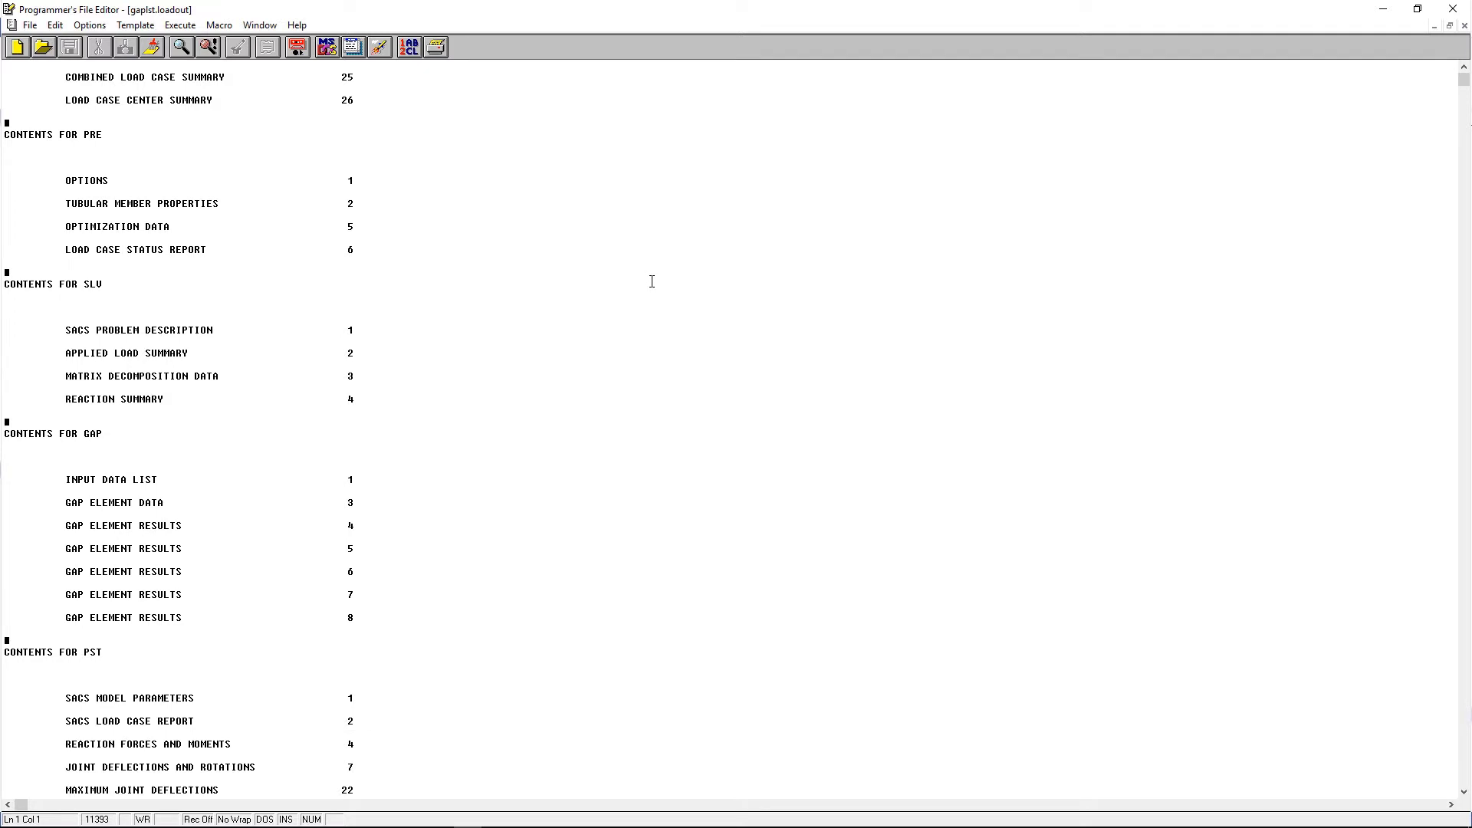
{"action": "key", "text": "ctrl+h"}
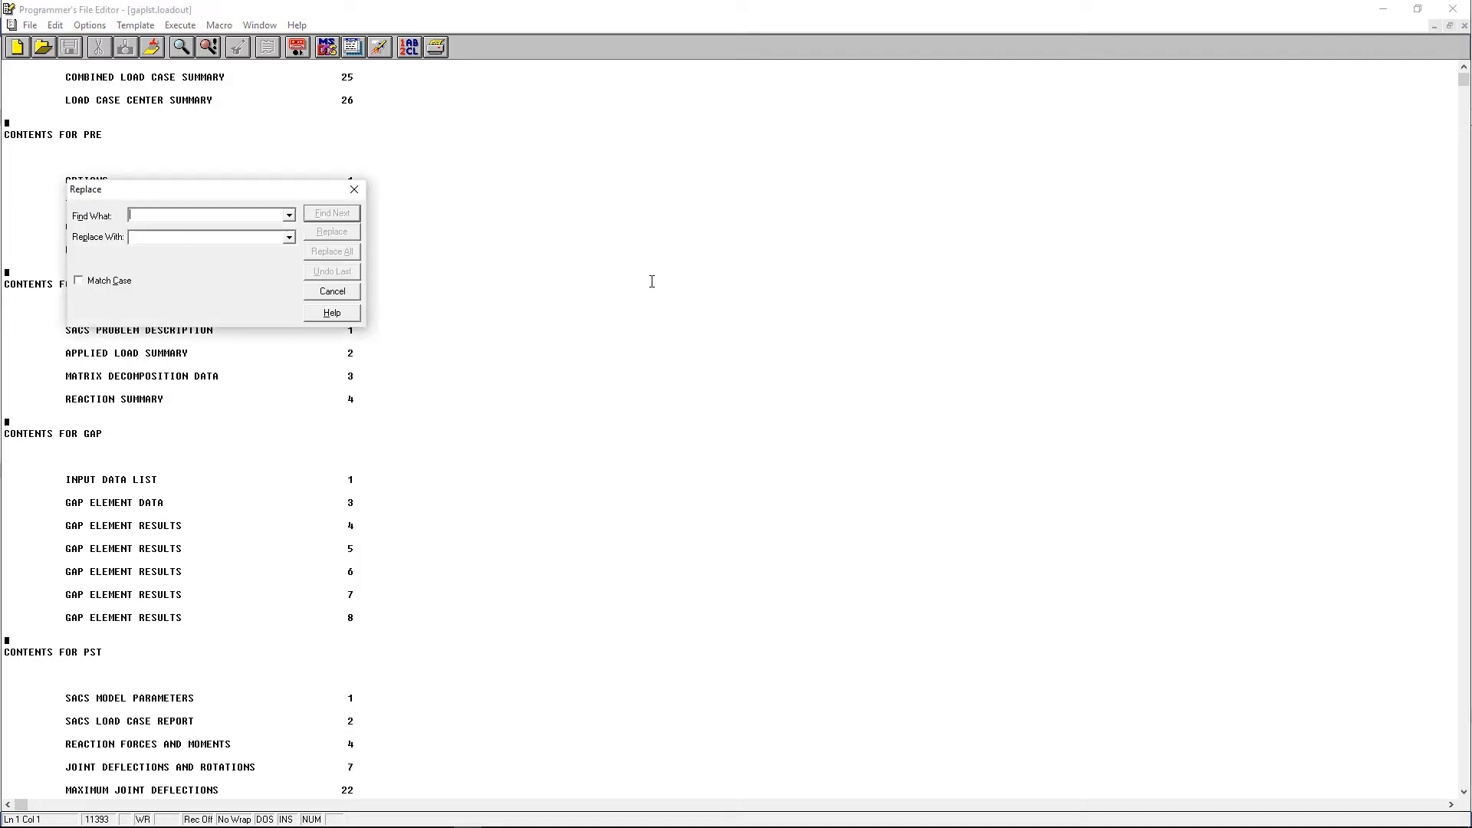
{"action": "type", "text": "gap element"}
{"action": "key", "text": "Return"}
{"action": "key", "text": "Return"}
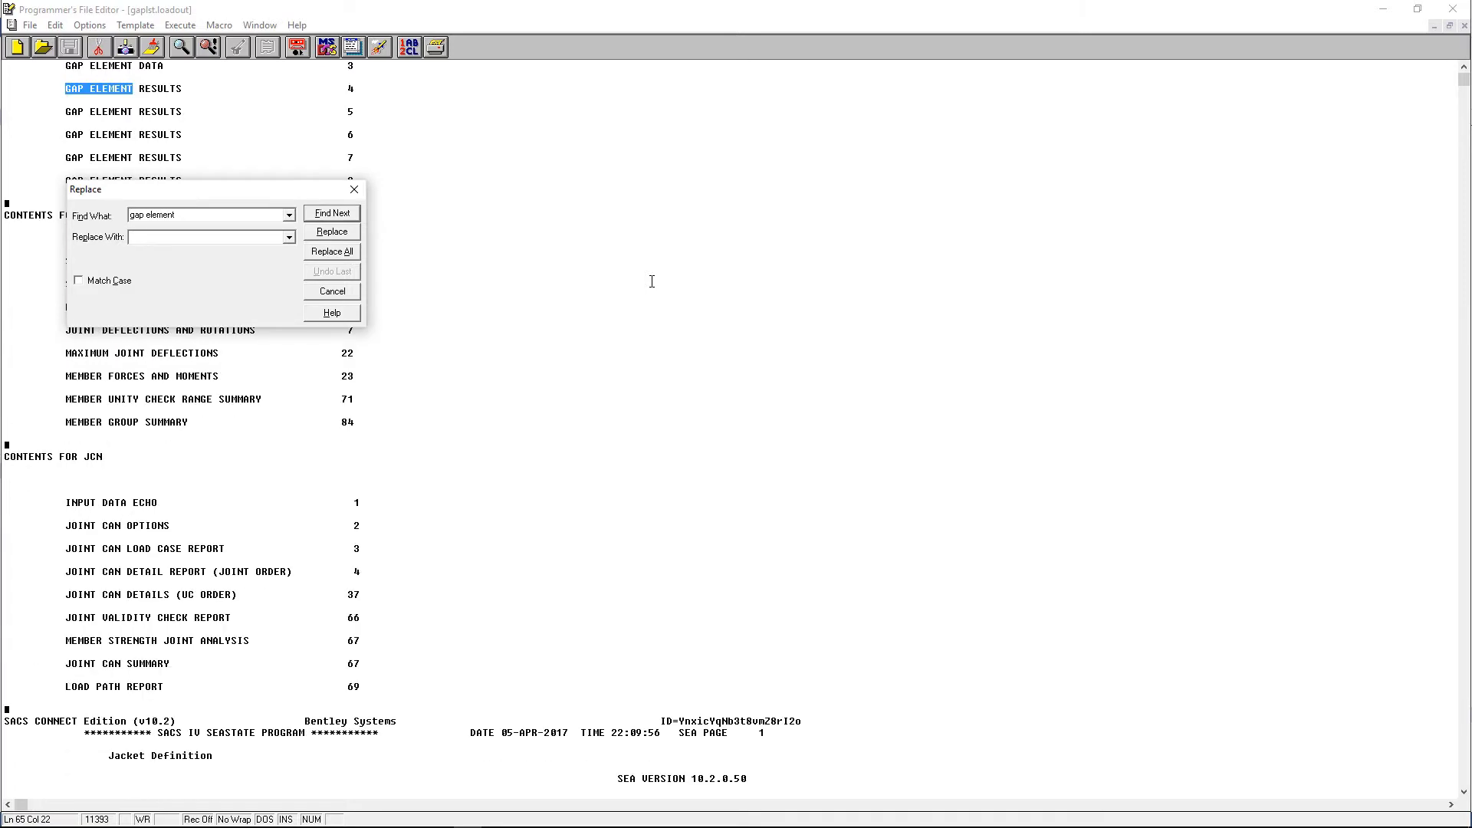
{"action": "type", "text": "report"}
{"action": "key", "text": "Return"}
{"action": "key", "text": "Escape"}
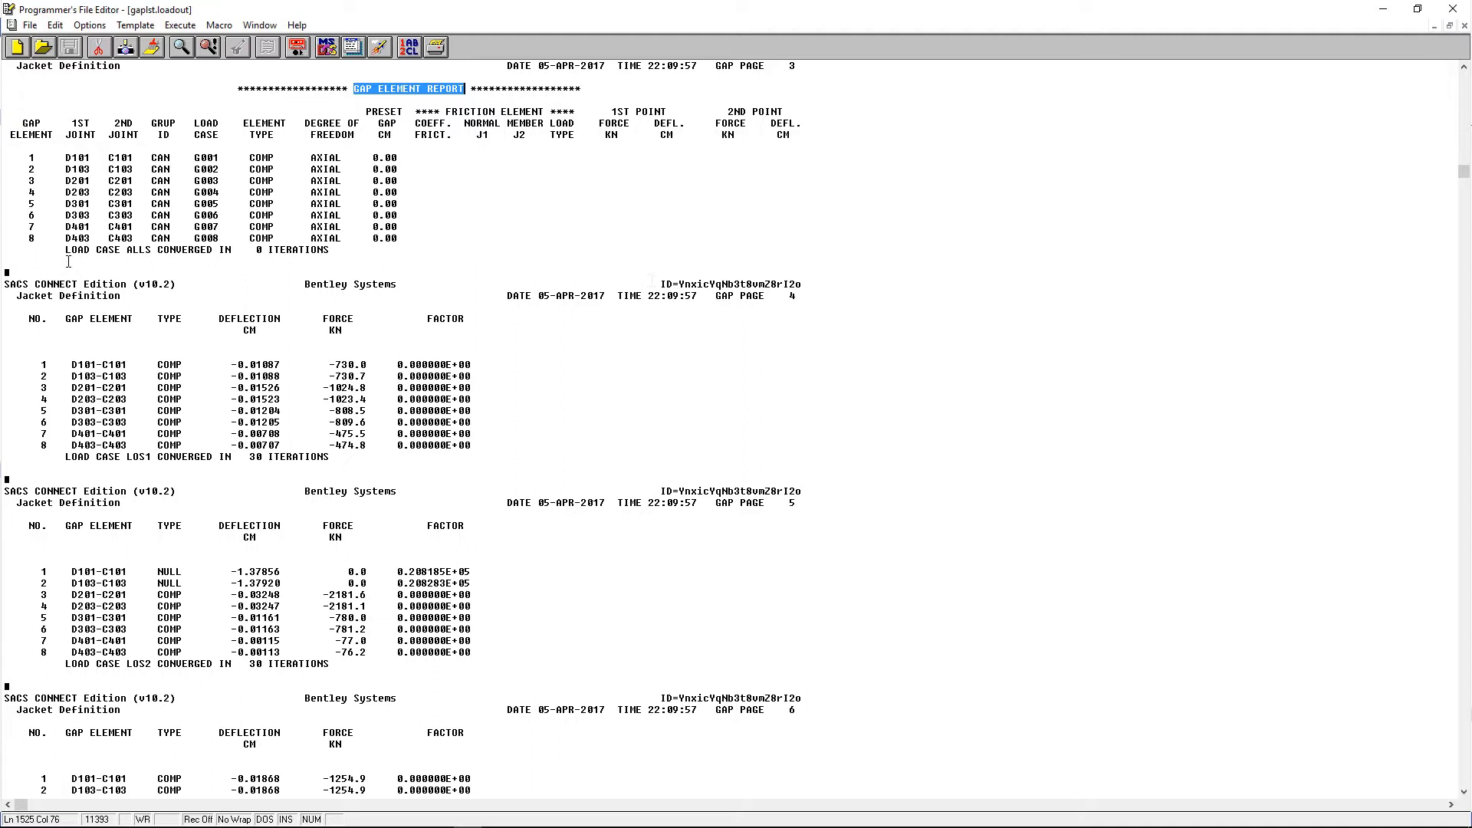
{"action": "left_click_drag", "start_coordinate": [68, 249], "coordinate": [334, 245]}
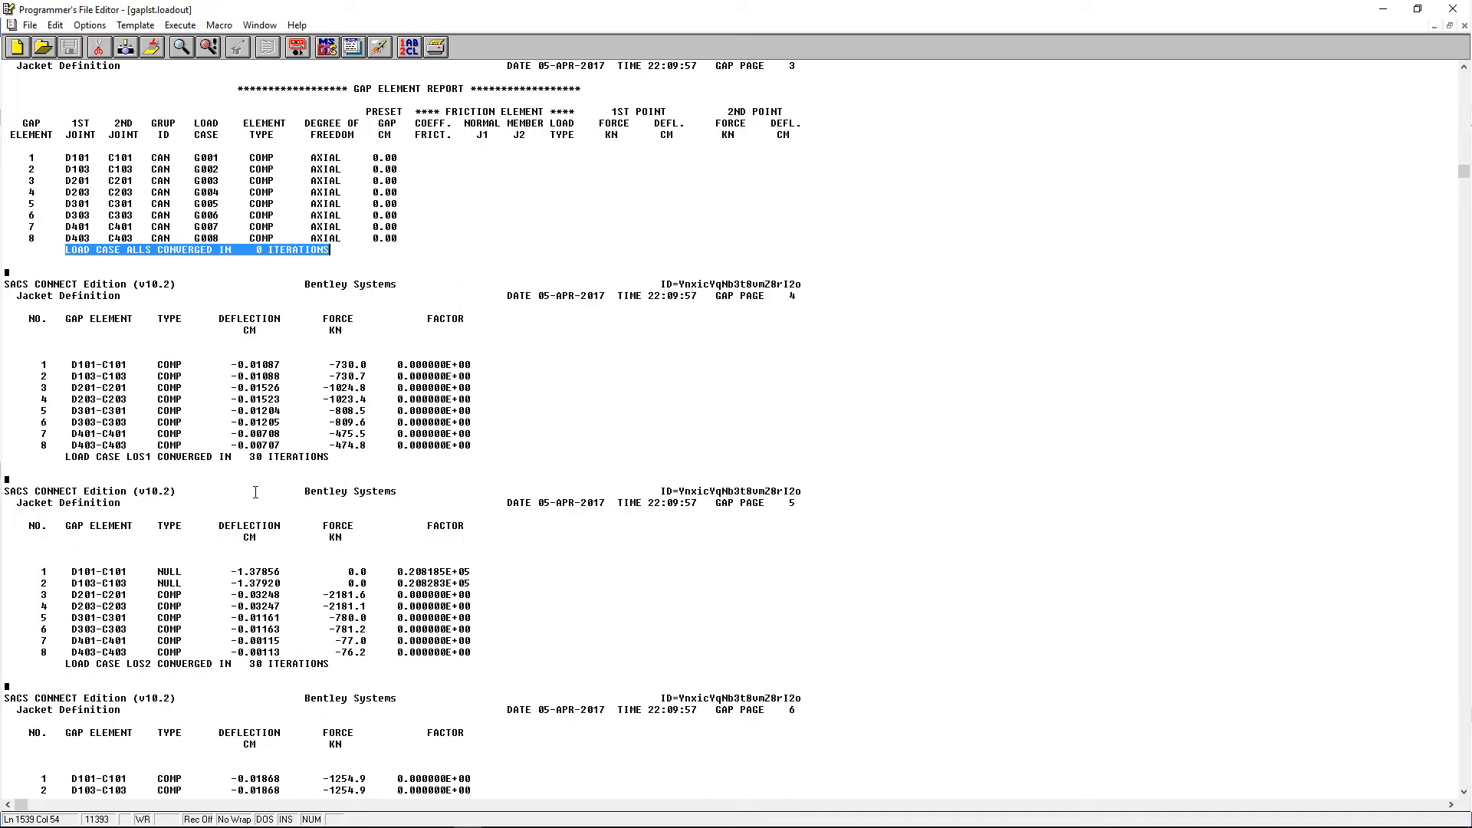
{"action": "scroll", "coordinate": [255, 491], "scroll_direction": "down", "scroll_amount": 1}
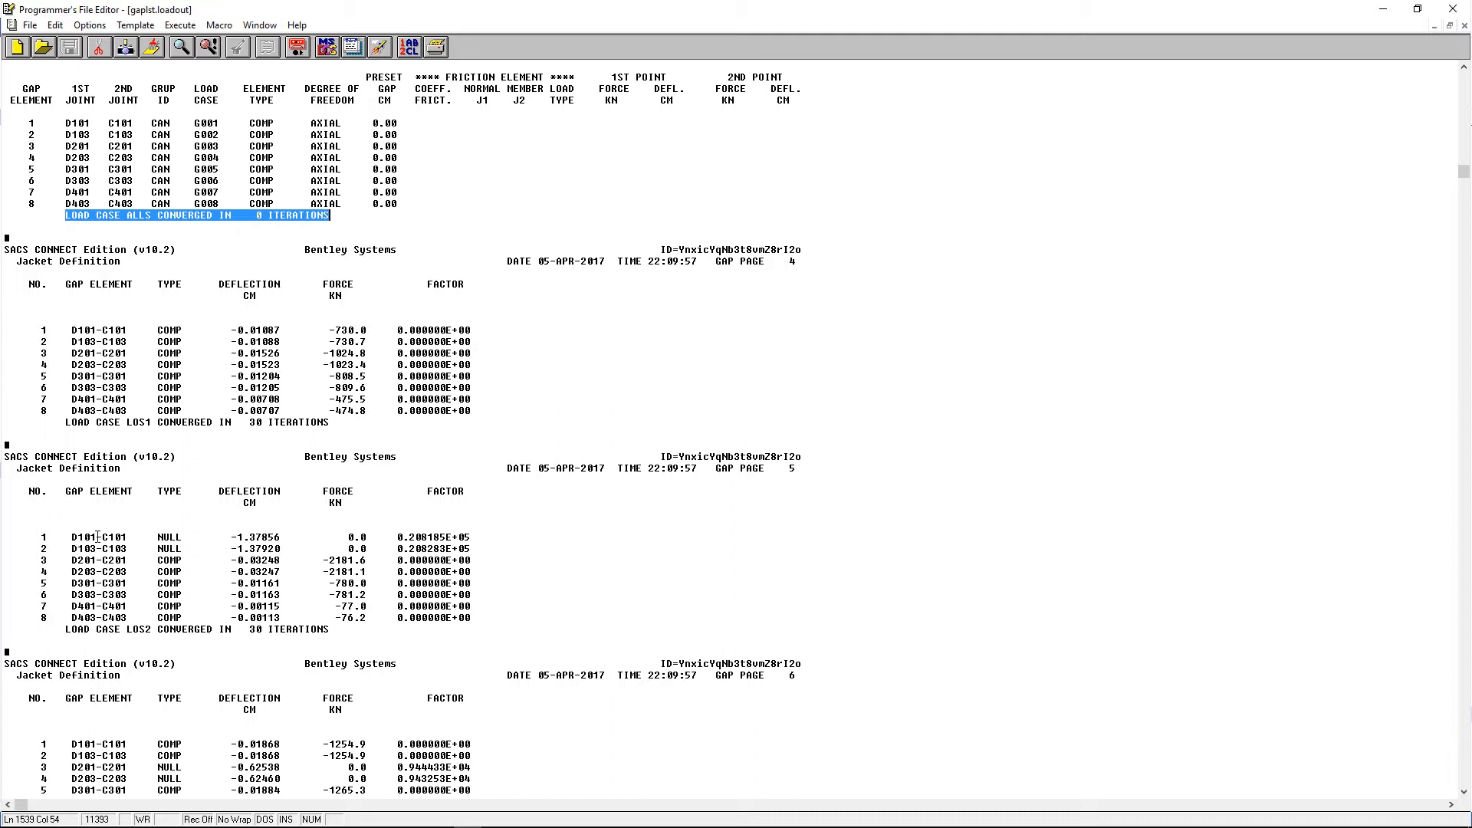
{"action": "left_click_drag", "start_coordinate": [67, 536], "coordinate": [140, 548]}
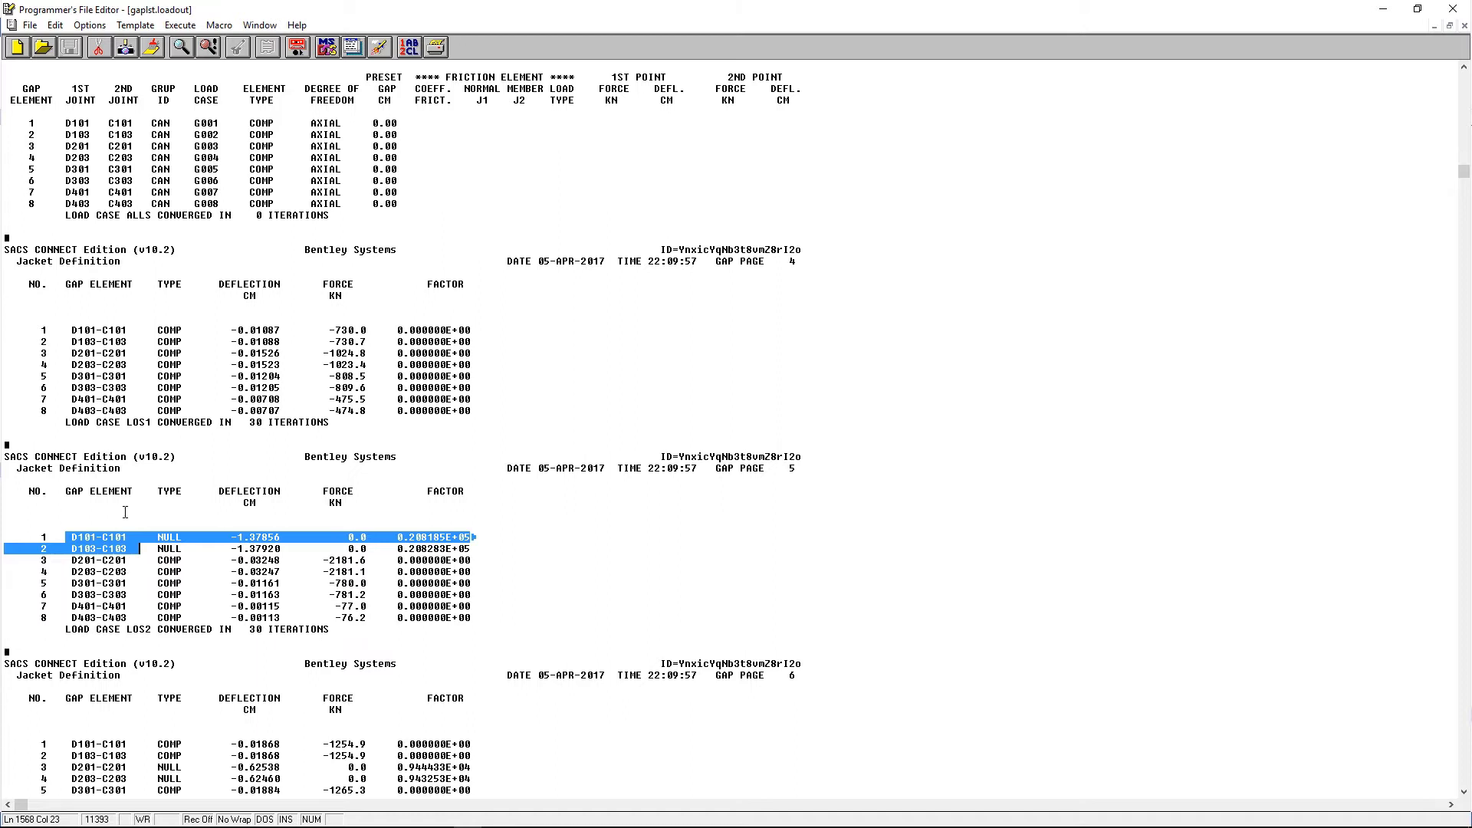
Compare gap forces: zero for gap 2, -2181.6 under LOS2 versus -1024.8 under LOS1
{"action": "left_click", "coordinate": [184, 550]}
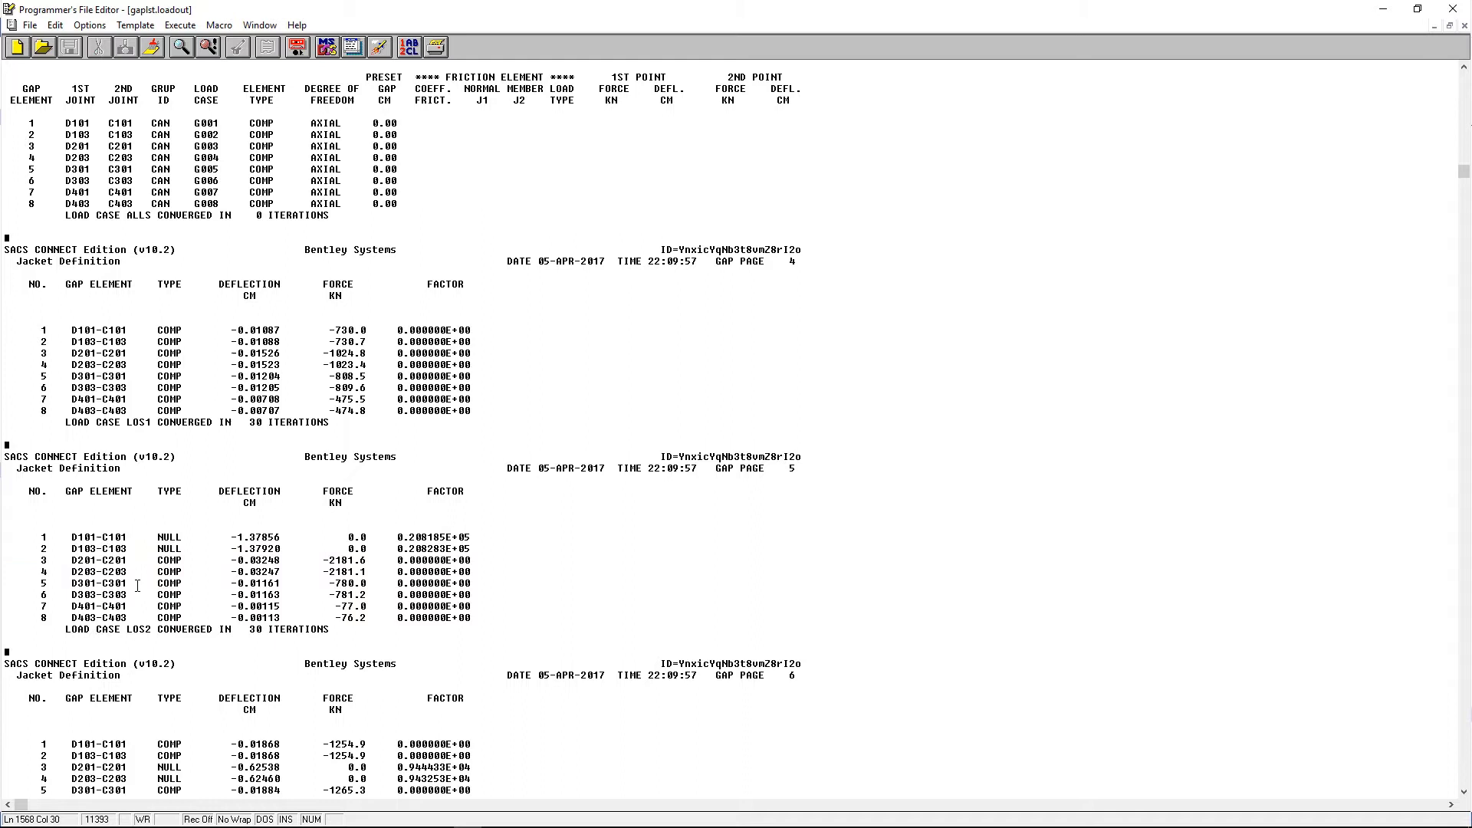
{"action": "left_click", "coordinate": [367, 549]}
{"action": "left_click", "coordinate": [323, 565]}
{"action": "left_click", "coordinate": [321, 353]}
{"action": "left_click", "coordinate": [324, 560]}
Mark NULL gap rows 3 and 4 on gap page 6, then continue past gap page 8
{"action": "scroll", "coordinate": [352, 629], "scroll_direction": "down", "scroll_amount": 3}
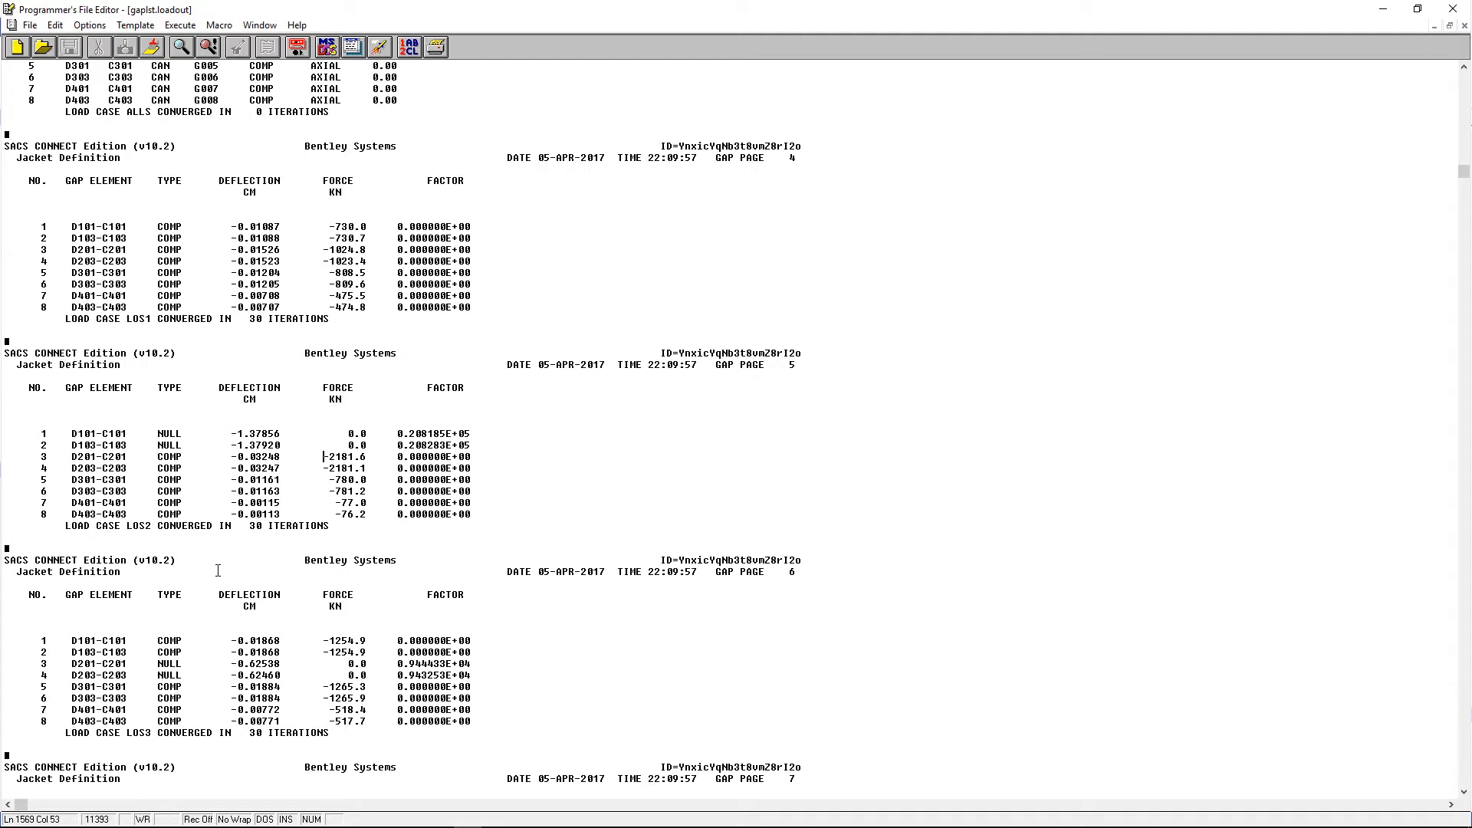
{"action": "scroll", "coordinate": [218, 571], "scroll_direction": "down", "scroll_amount": 1}
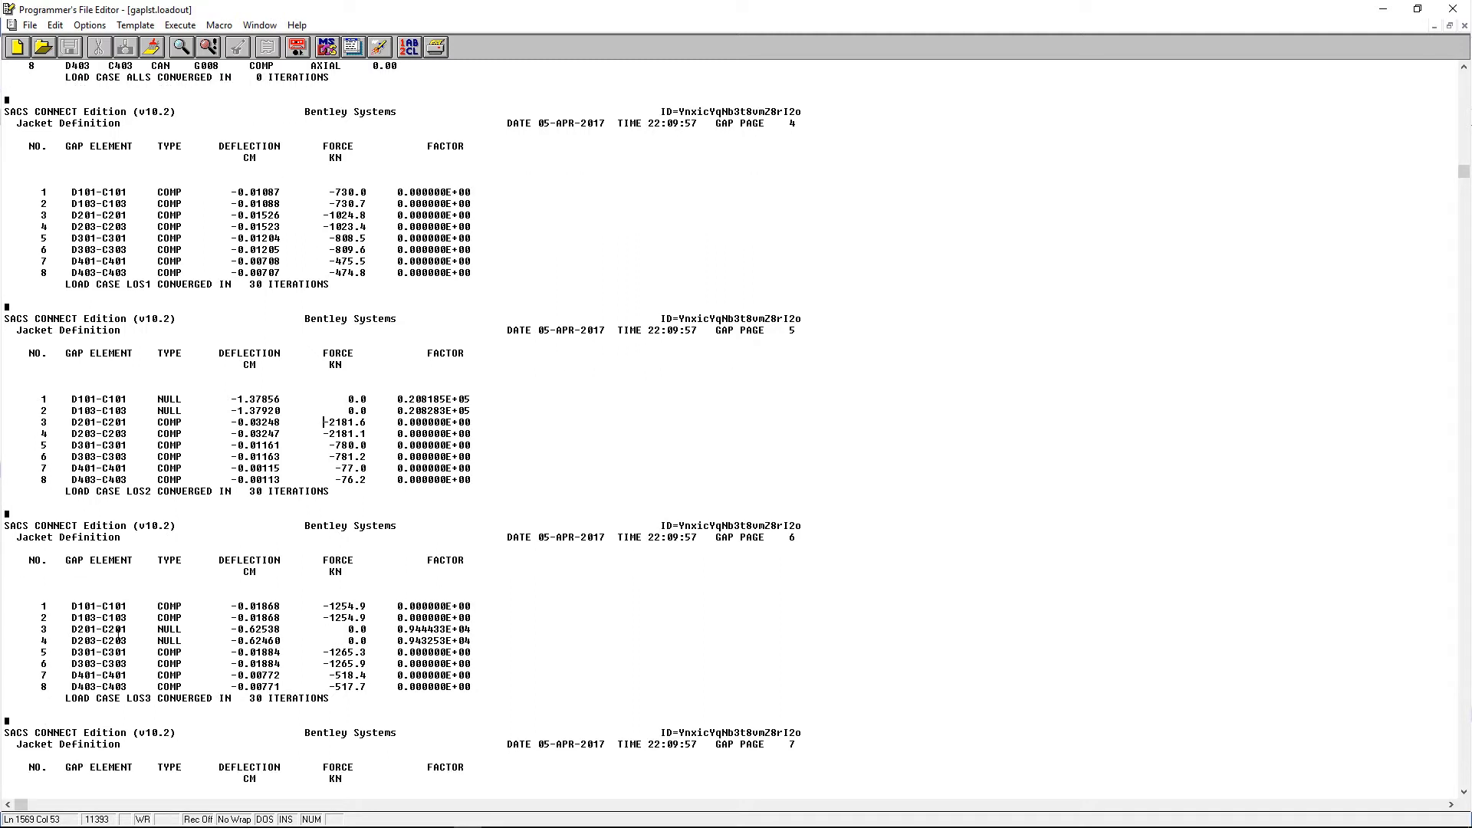
{"action": "left_click_drag", "start_coordinate": [37, 630], "coordinate": [490, 642]}
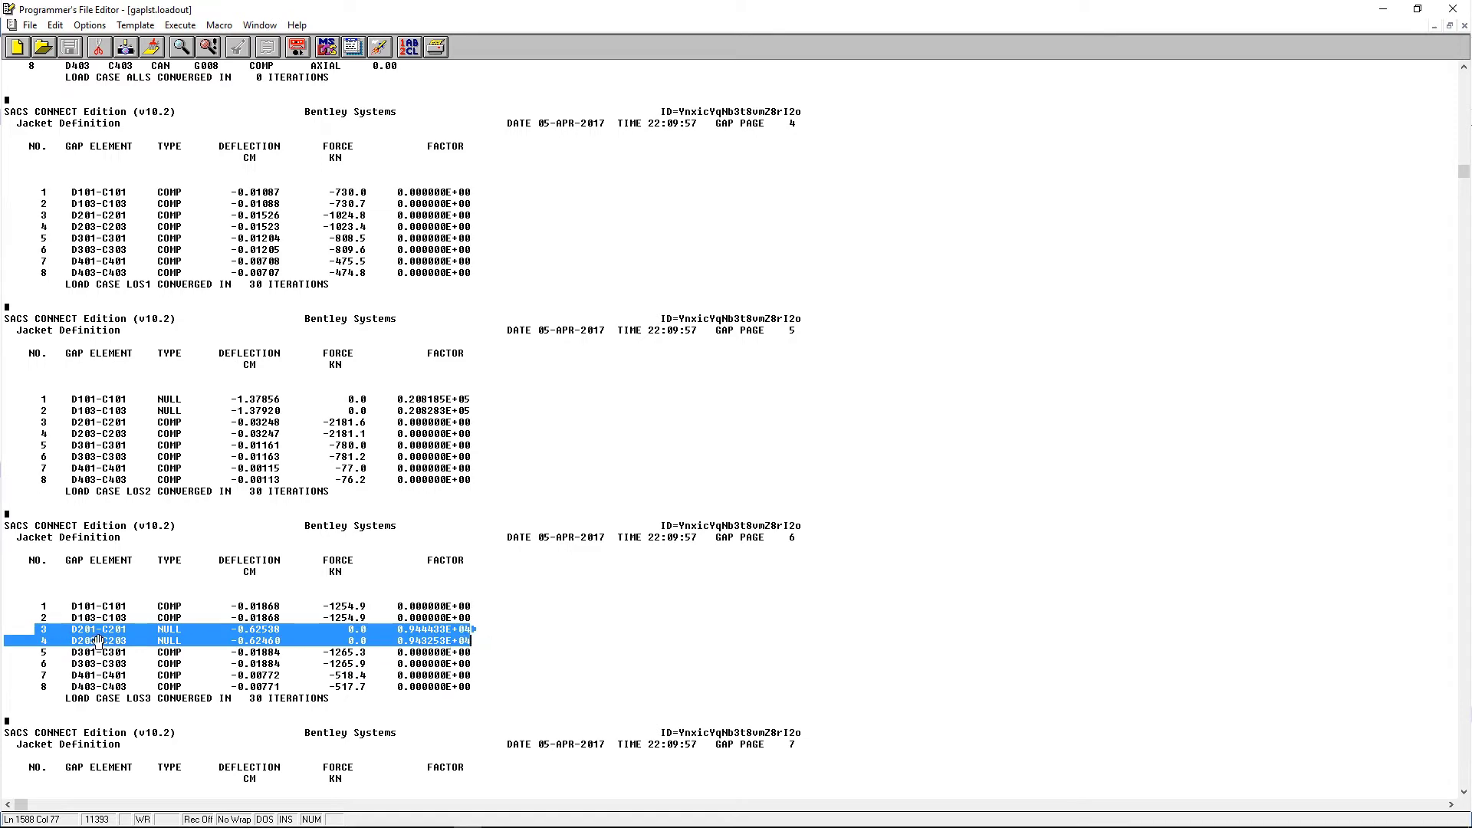
{"action": "scroll", "coordinate": [131, 632], "scroll_direction": "down", "scroll_amount": 6}
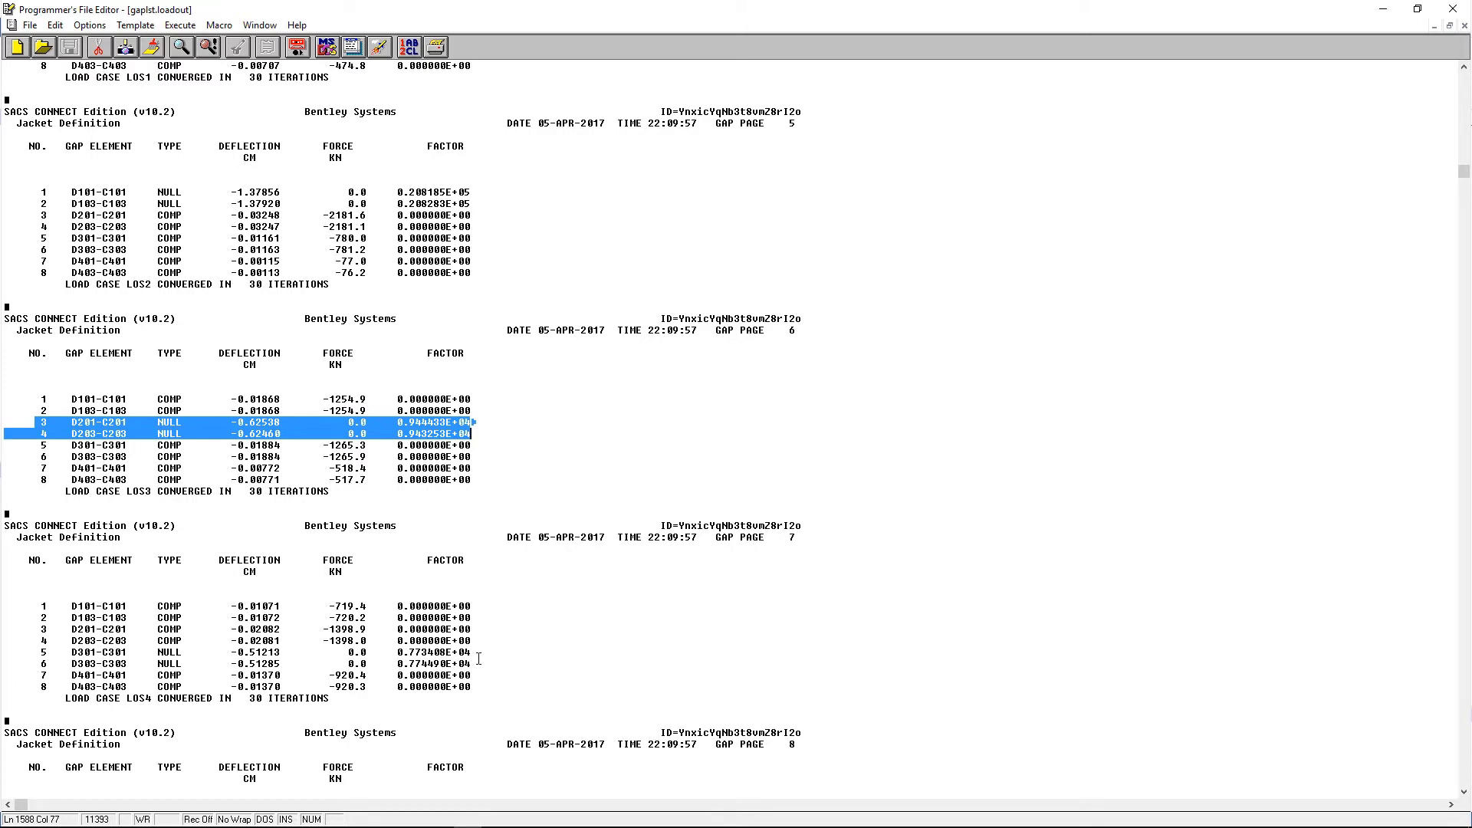
{"action": "scroll", "coordinate": [479, 658], "scroll_direction": "down", "scroll_amount": 7}
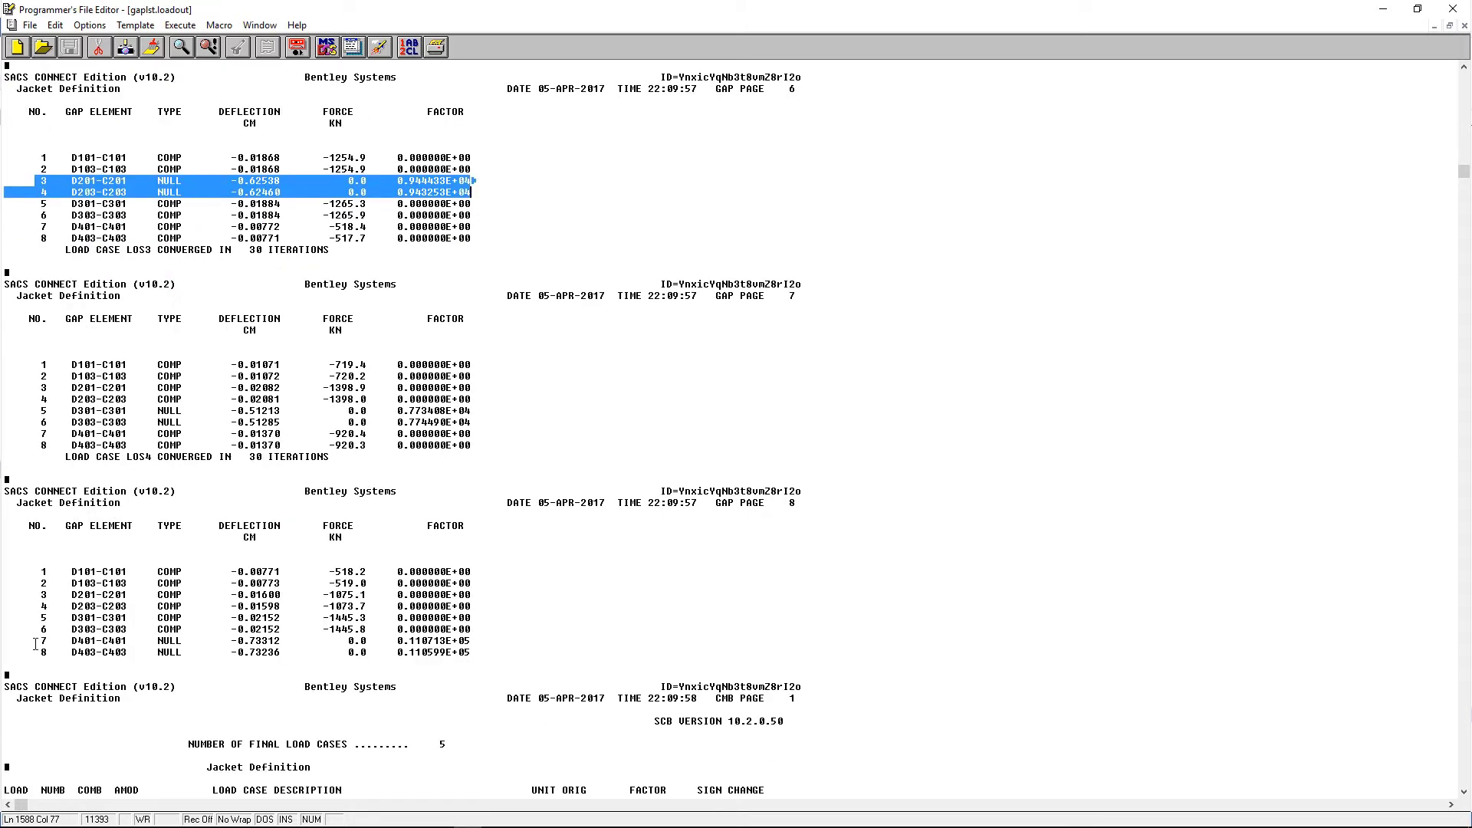
{"action": "left_click", "coordinate": [35, 643]}
{"action": "scroll", "coordinate": [464, 651], "scroll_direction": "down", "scroll_amount": 5}
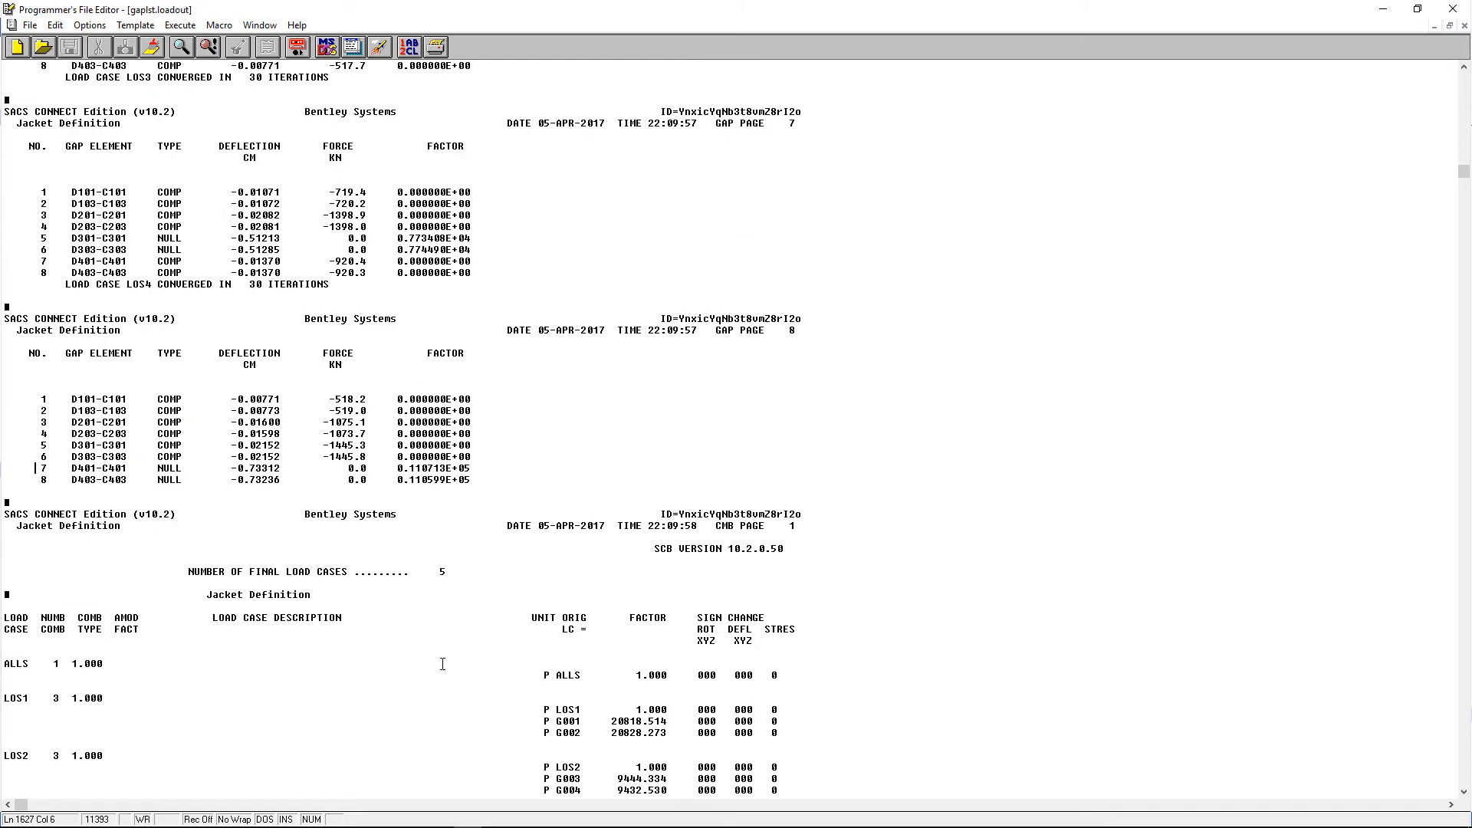
Close the listing editor and open psvdb.loadout in the 3D Results Viewer
{"action": "left_click", "coordinate": [1051, 451]}
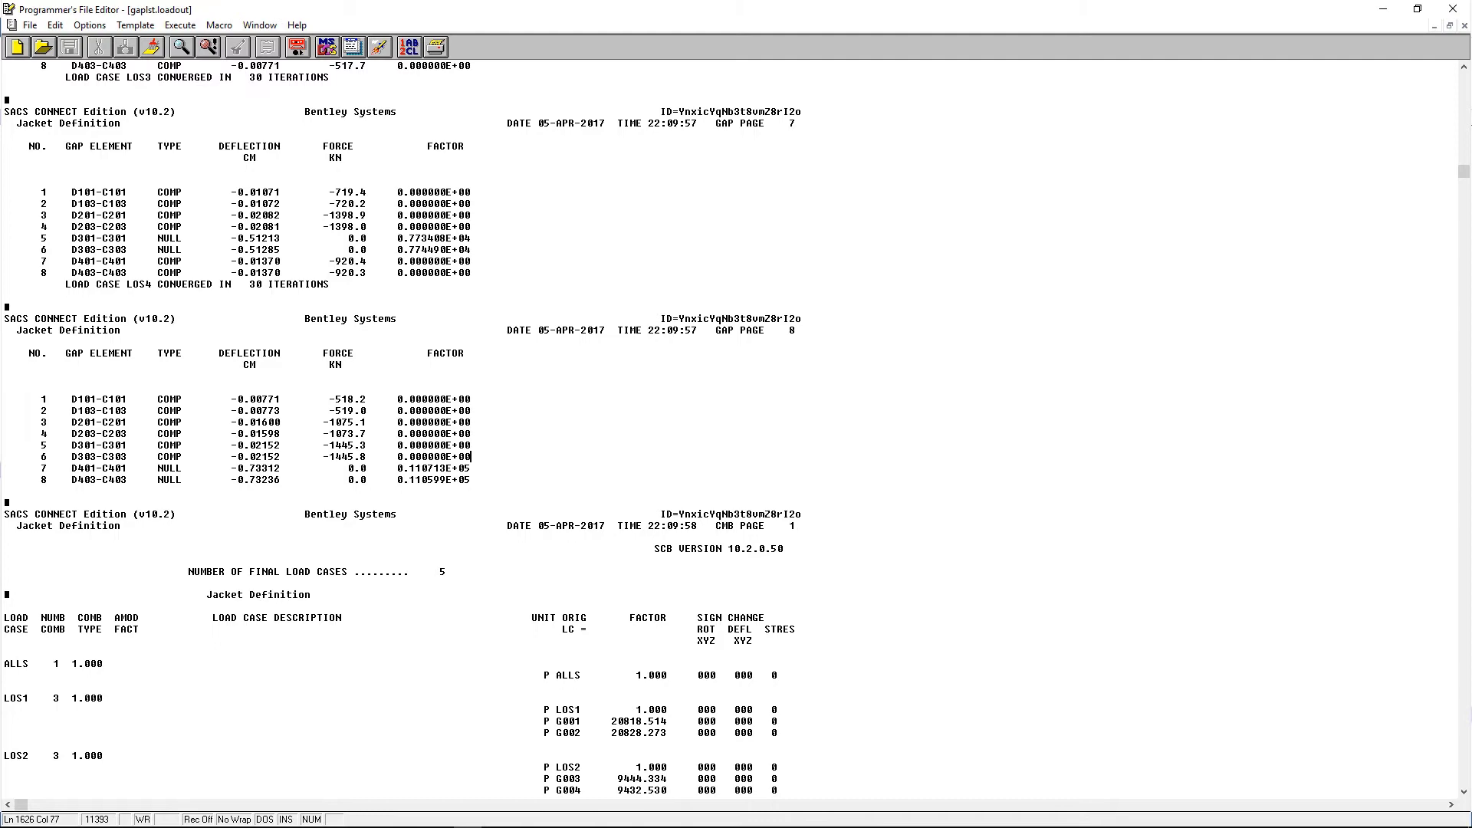
{"action": "left_click", "coordinate": [1453, 12]}
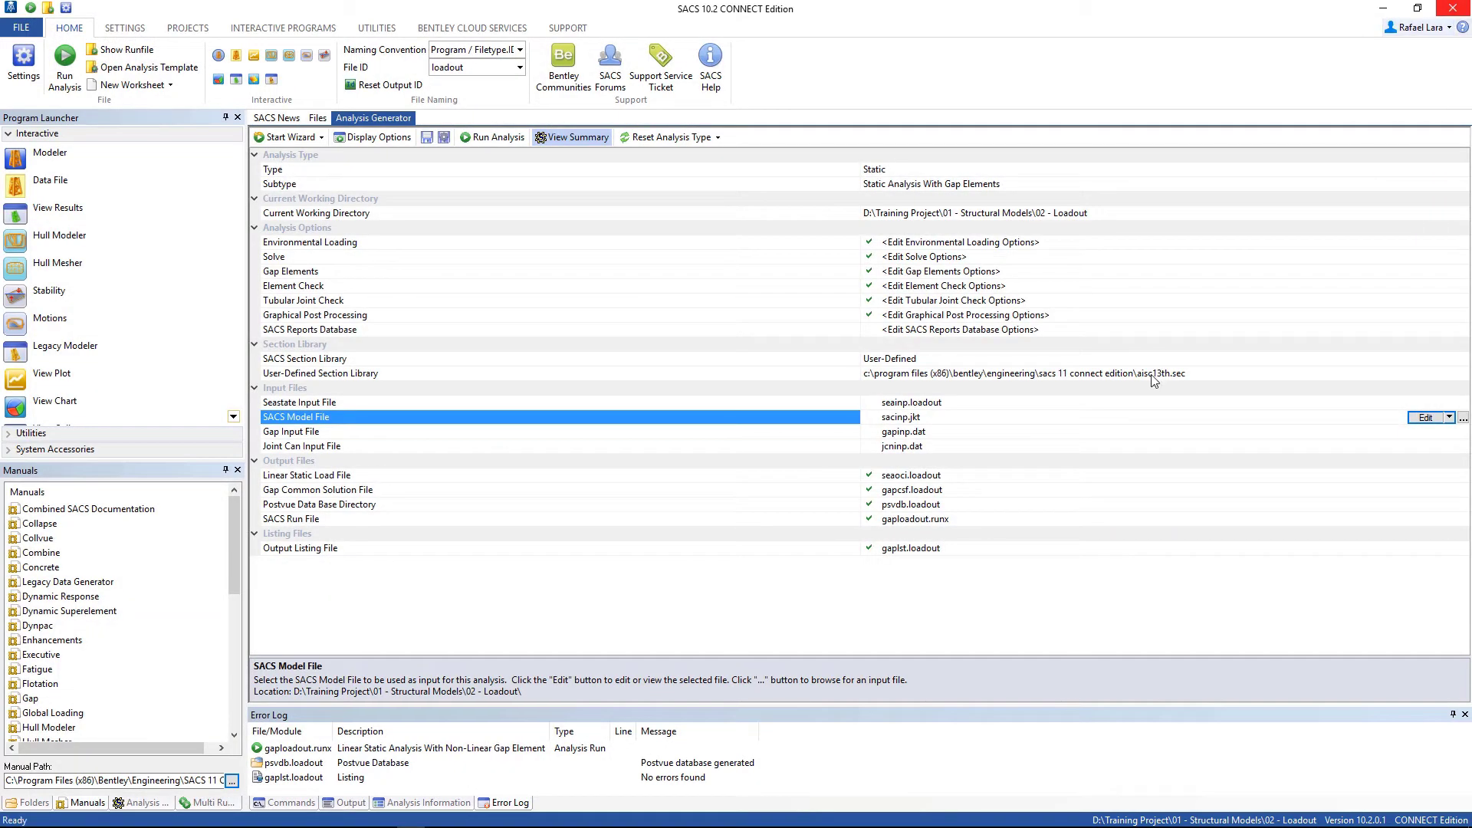
{"action": "double_click", "coordinate": [266, 763]}
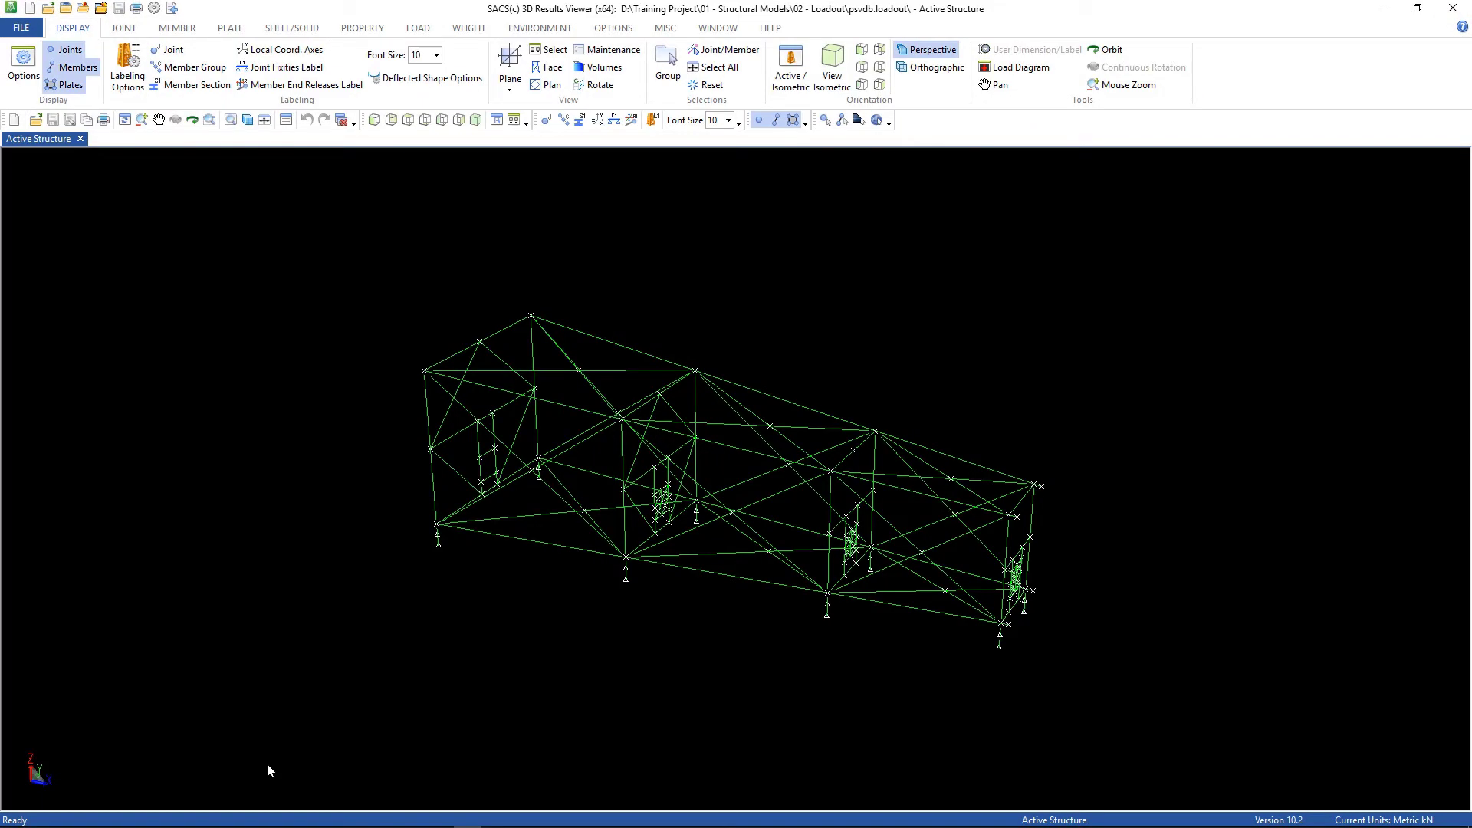
Render members as solids and apply a dashed deflected shape for load case LOS2
{"action": "left_click", "coordinate": [247, 120]}
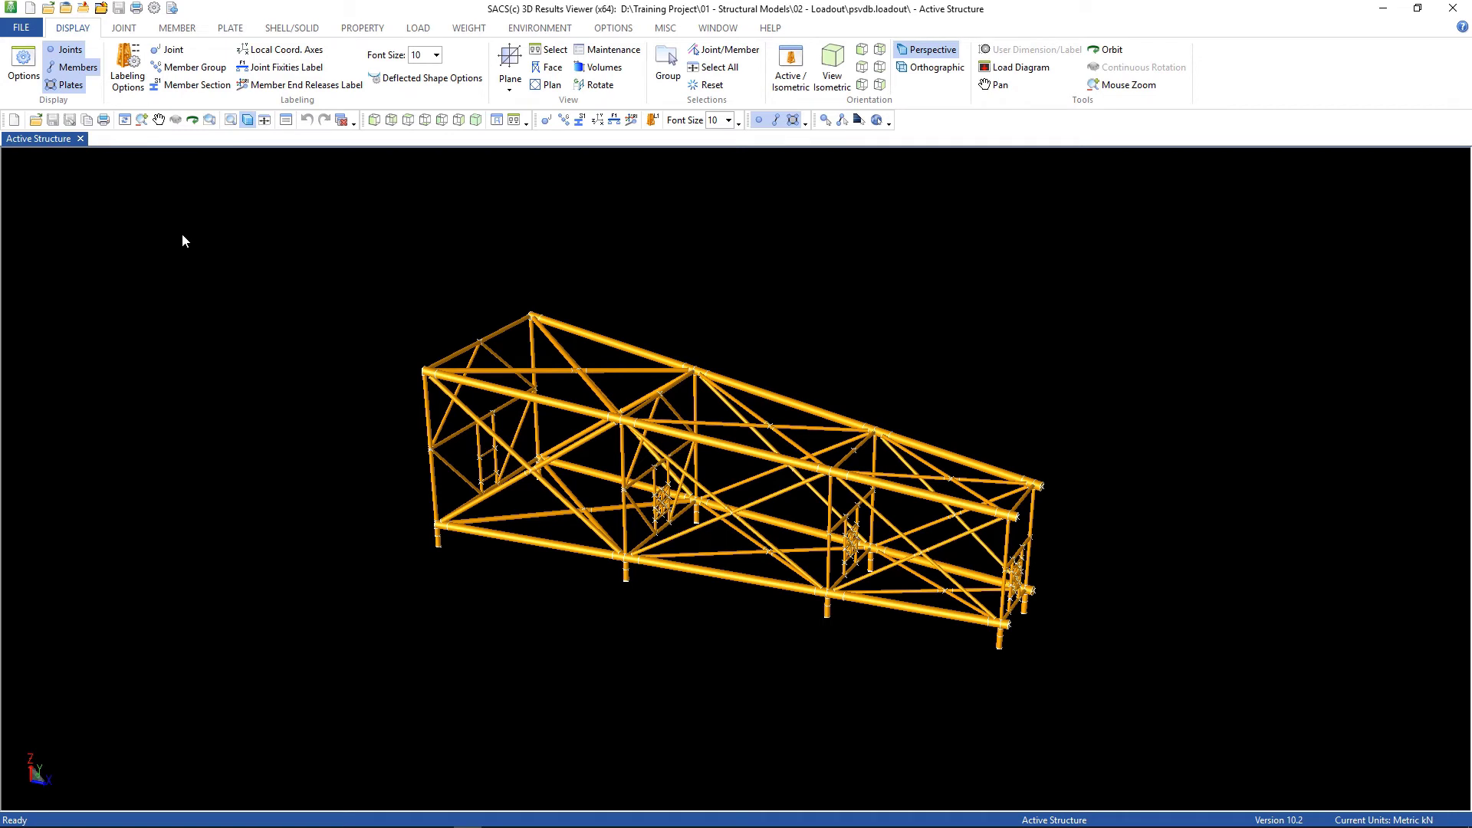
{"action": "left_click", "coordinate": [430, 80]}
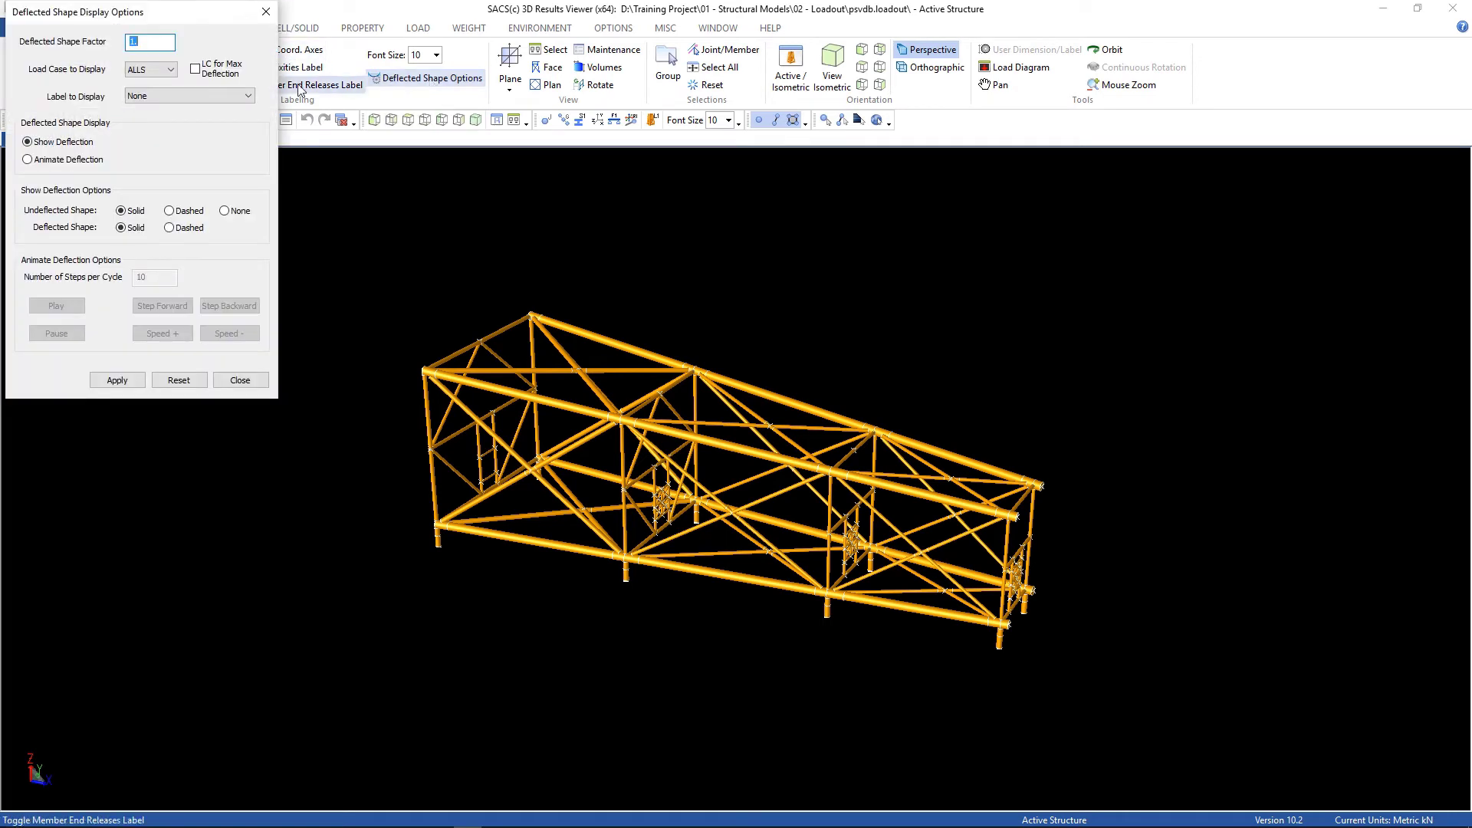
{"action": "left_click", "coordinate": [156, 69]}
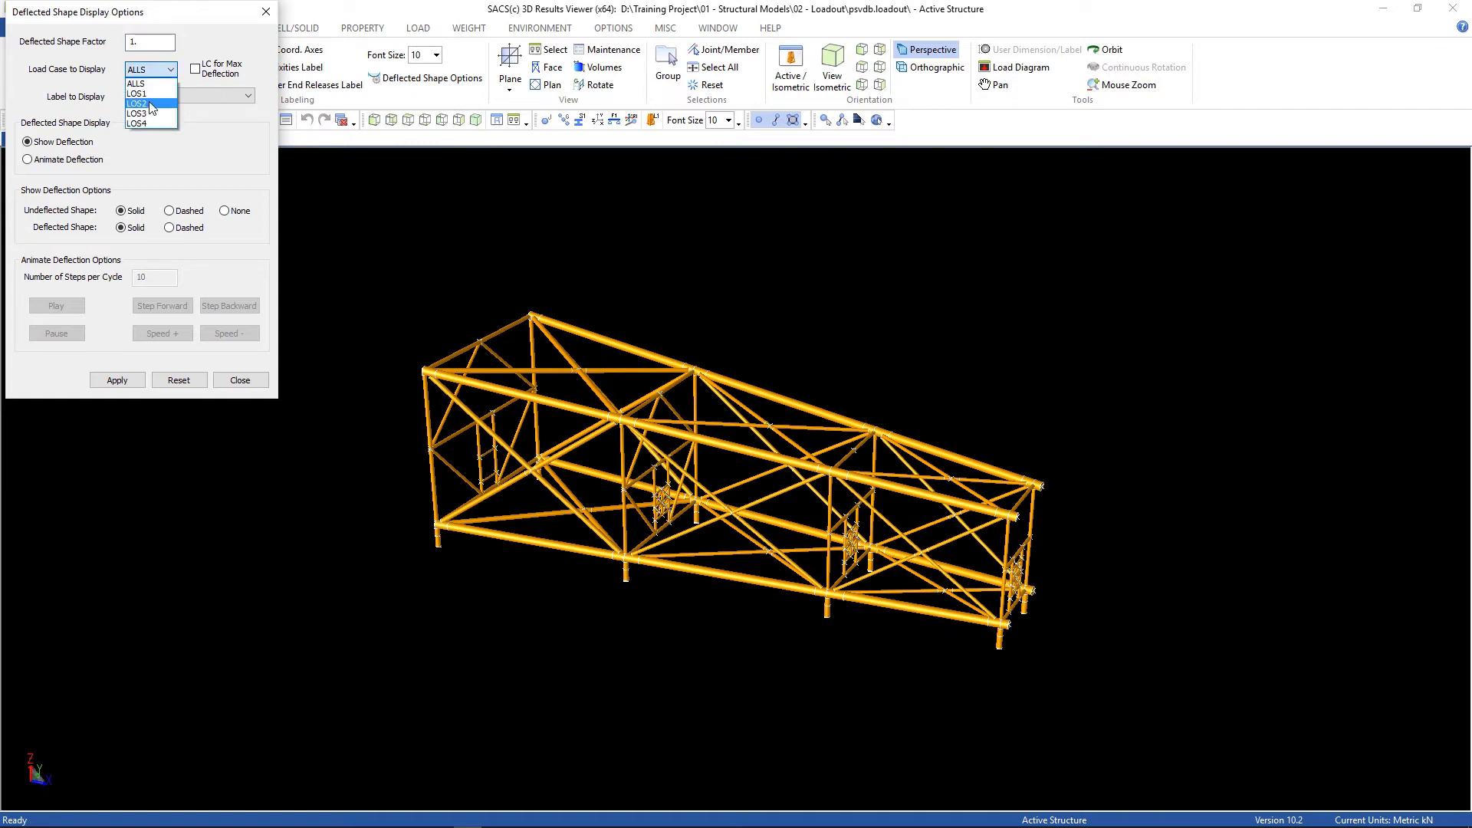
{"action": "left_click", "coordinate": [150, 103]}
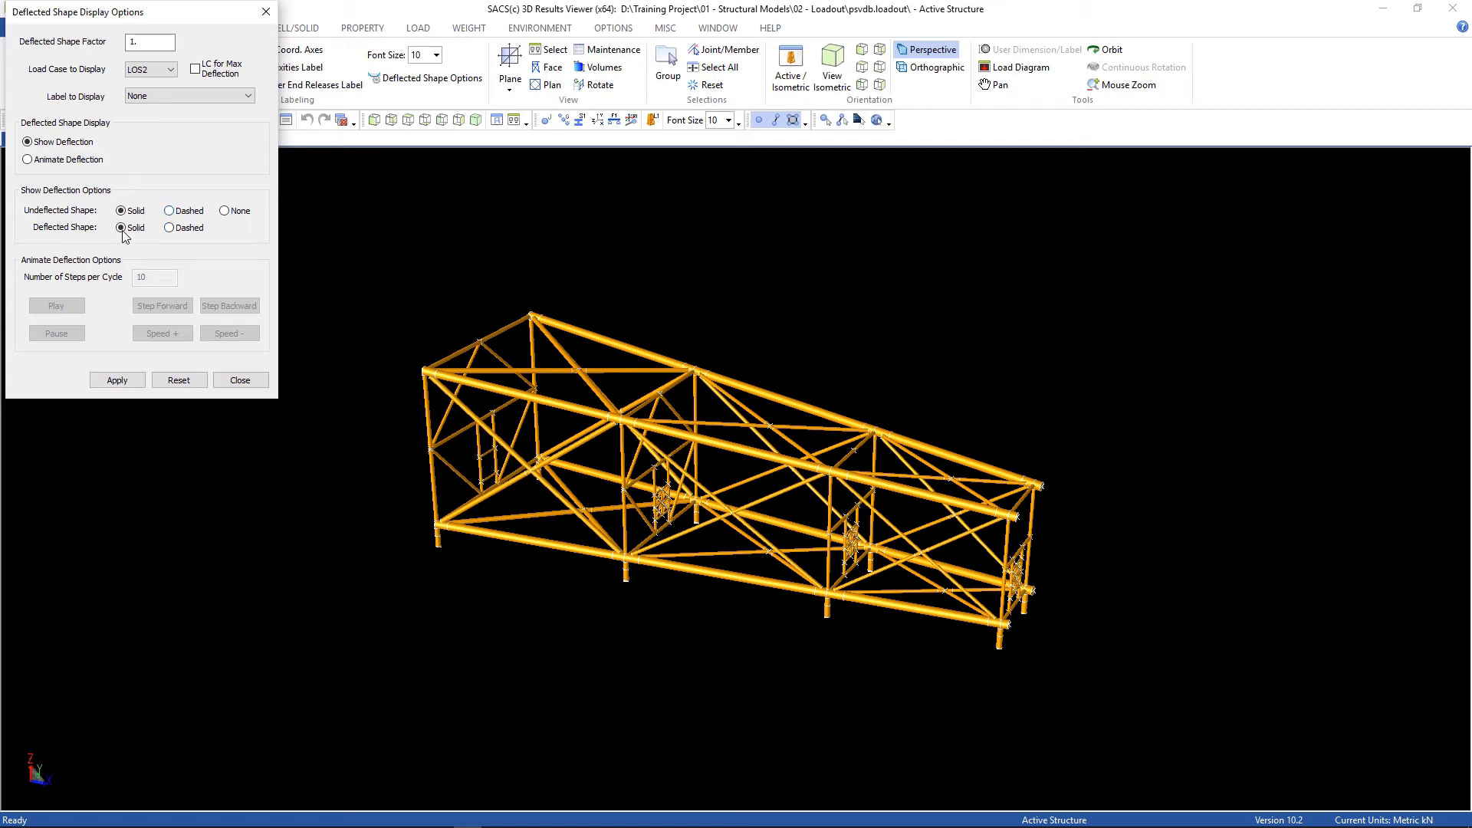
{"action": "left_click", "coordinate": [168, 228]}
{"action": "left_click", "coordinate": [132, 381]}
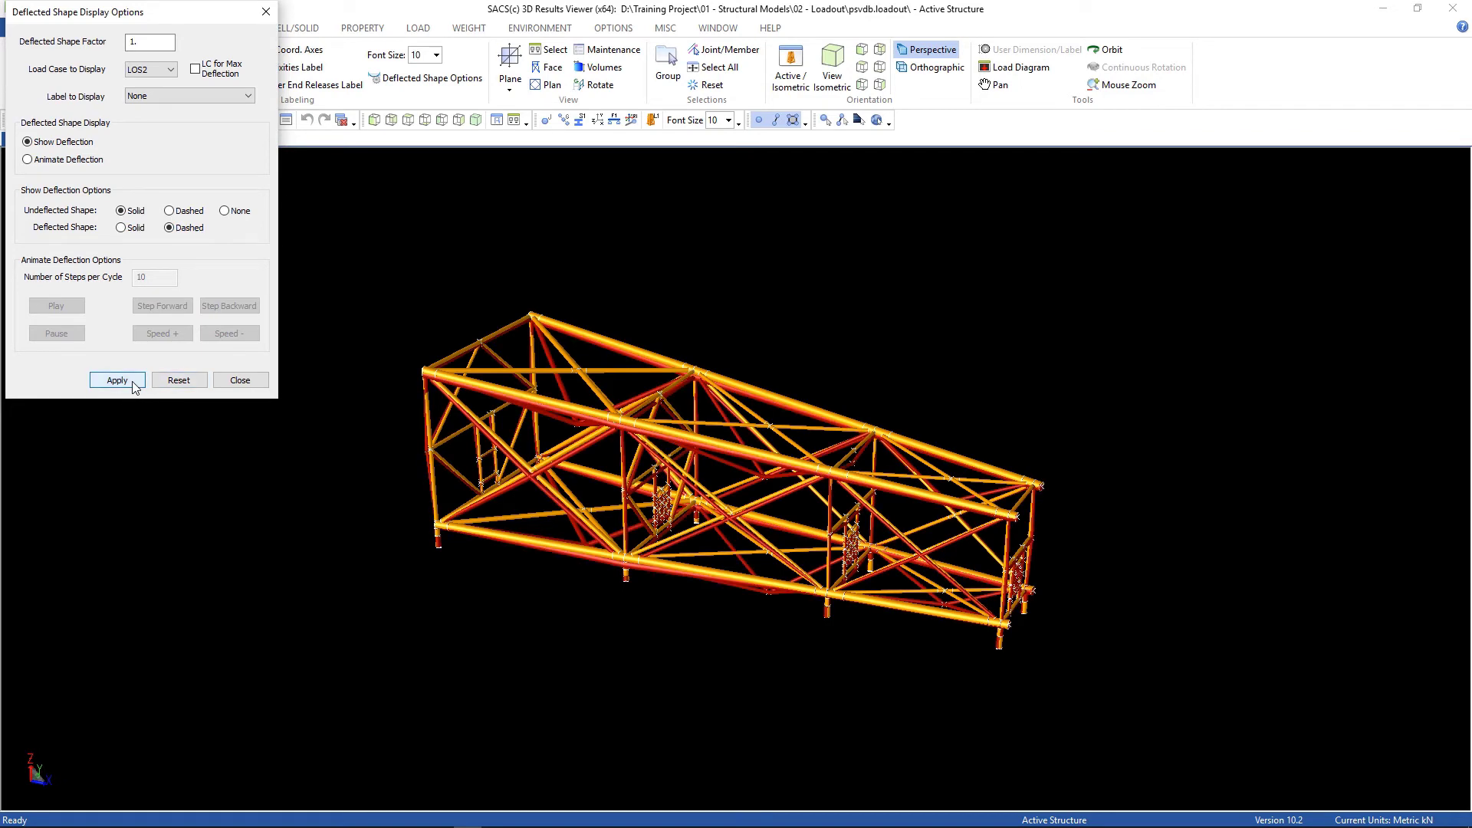
Animate the LOS2 deflection and close the deflected shape settings
{"action": "left_click", "coordinate": [27, 160]}
{"action": "left_click", "coordinate": [119, 381]}
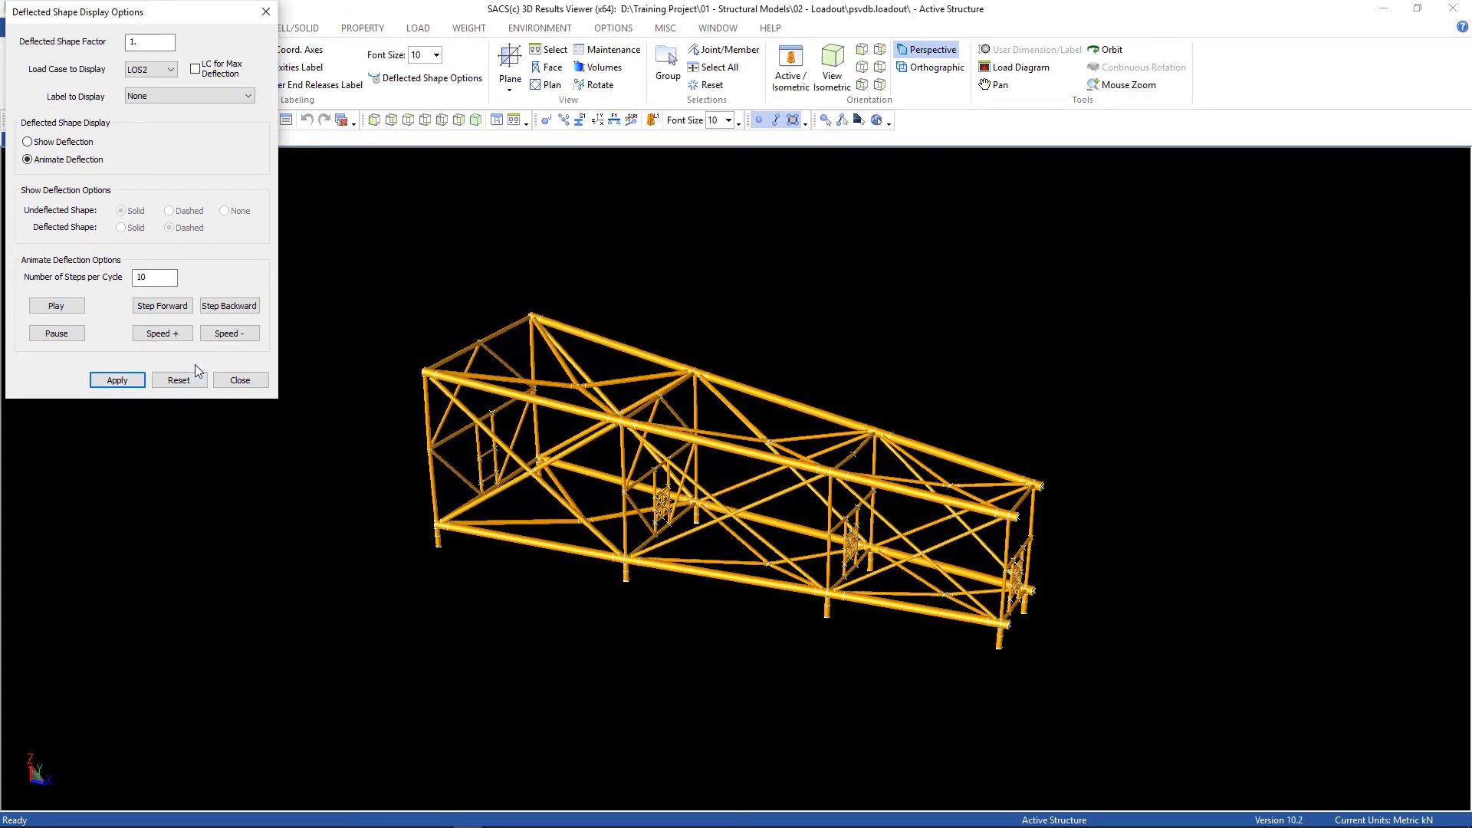
{"action": "left_click", "coordinate": [250, 383]}
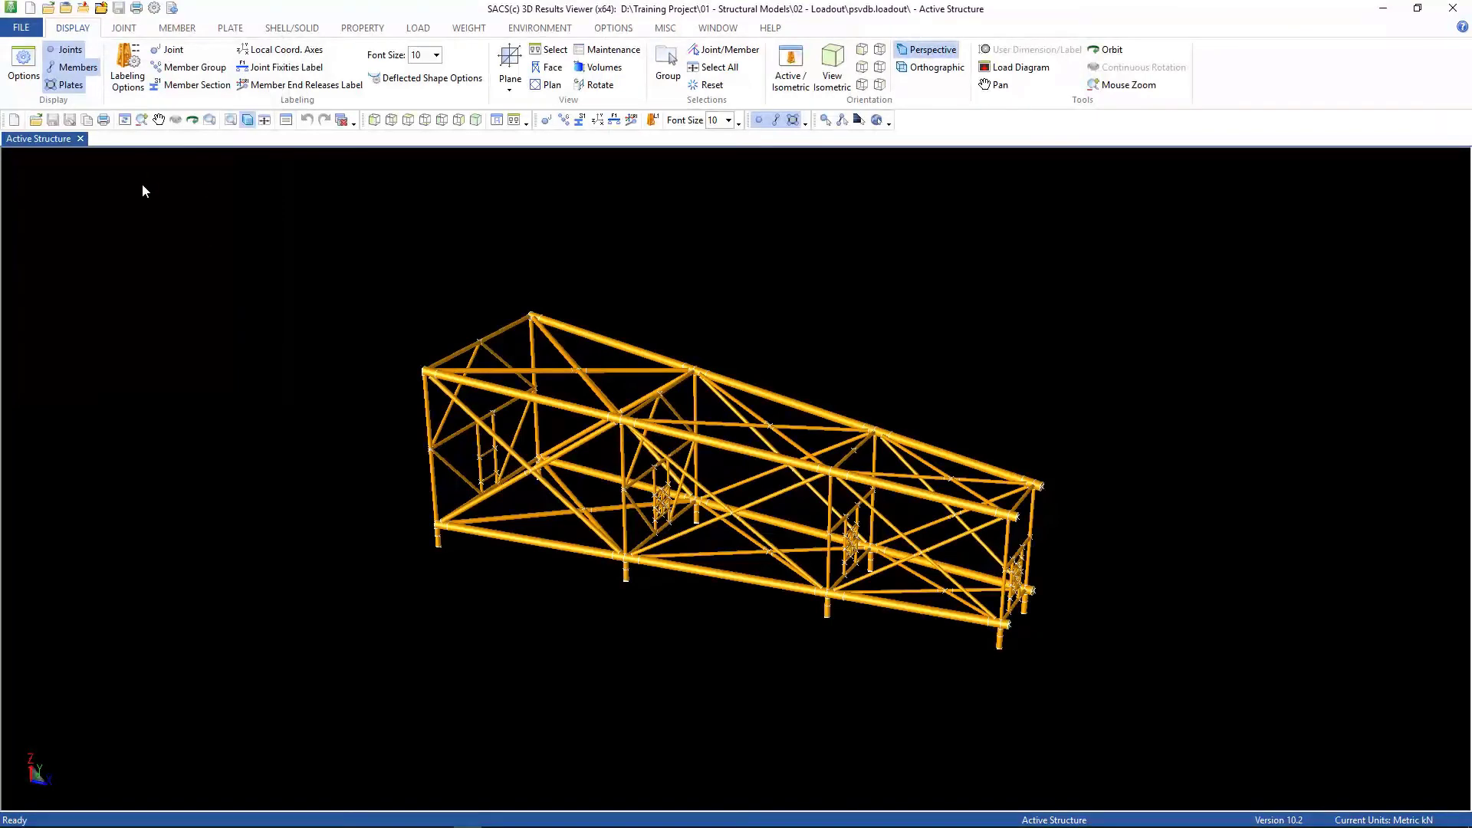
Colour members by Max Combined UC over load conditions ALLS–LOS4 with labels turned off
{"action": "left_click", "coordinate": [128, 81]}
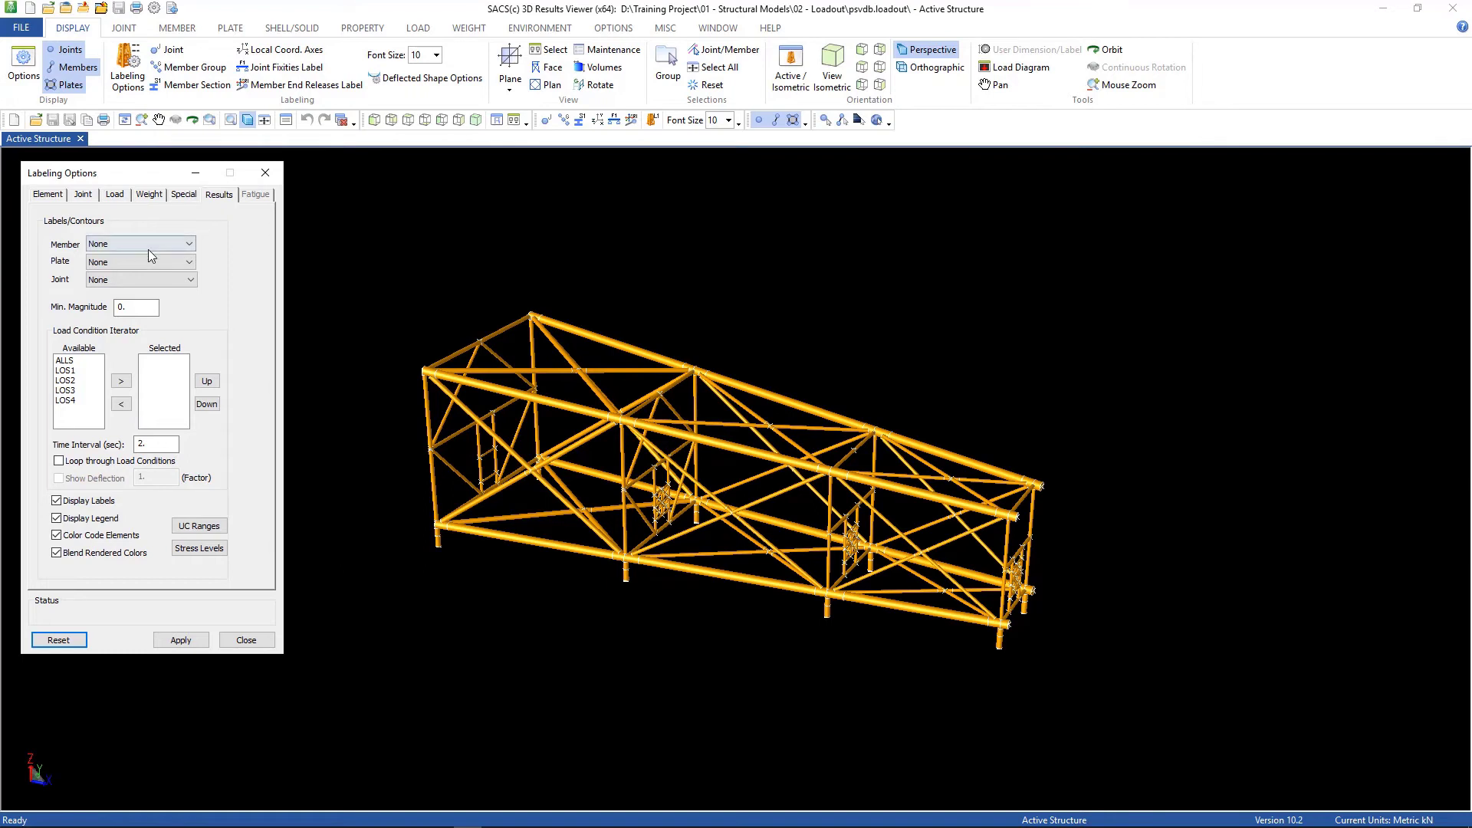
{"action": "left_click", "coordinate": [152, 242]}
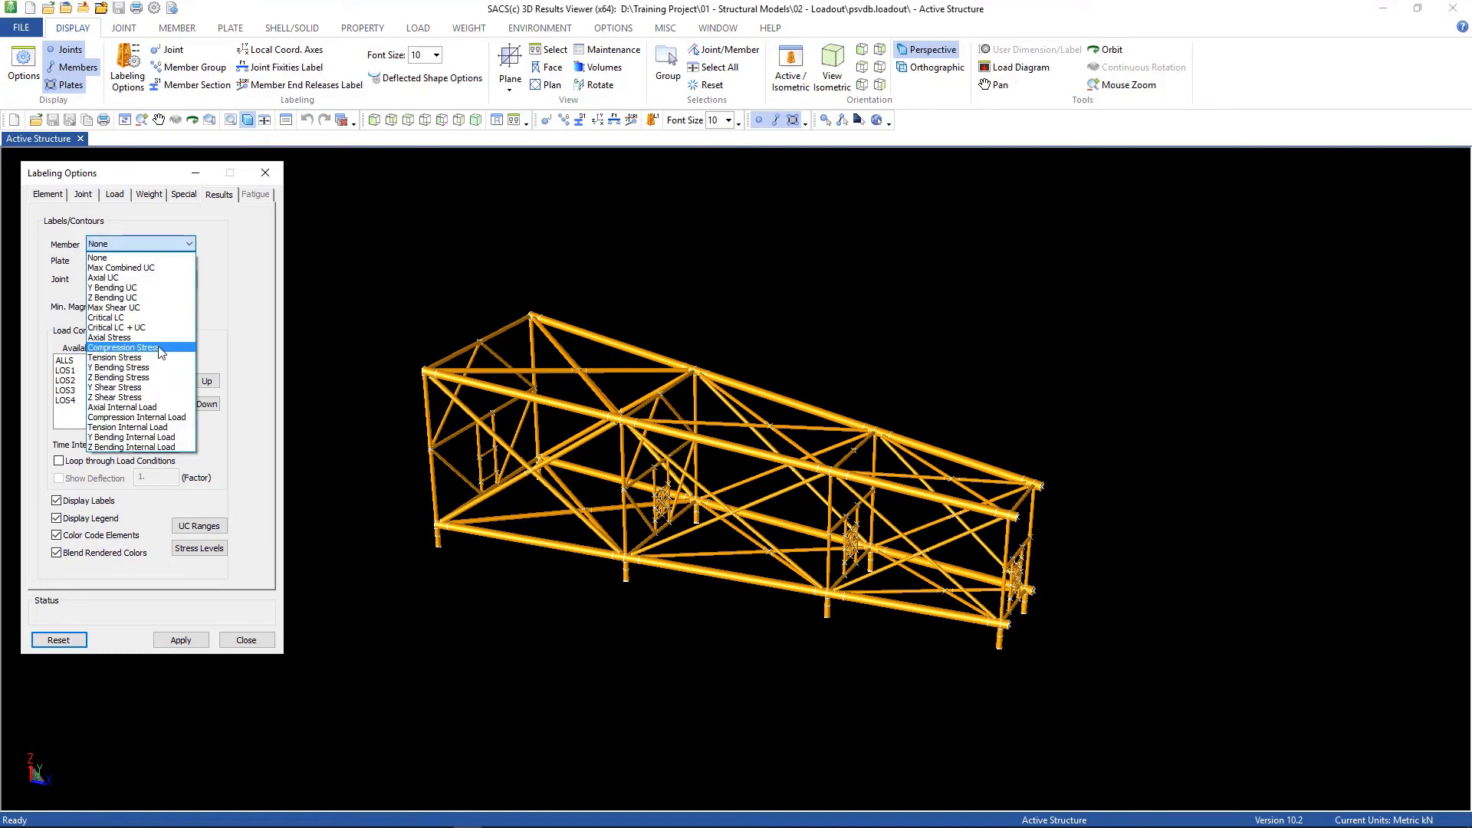
{"action": "left_click", "coordinate": [112, 270]}
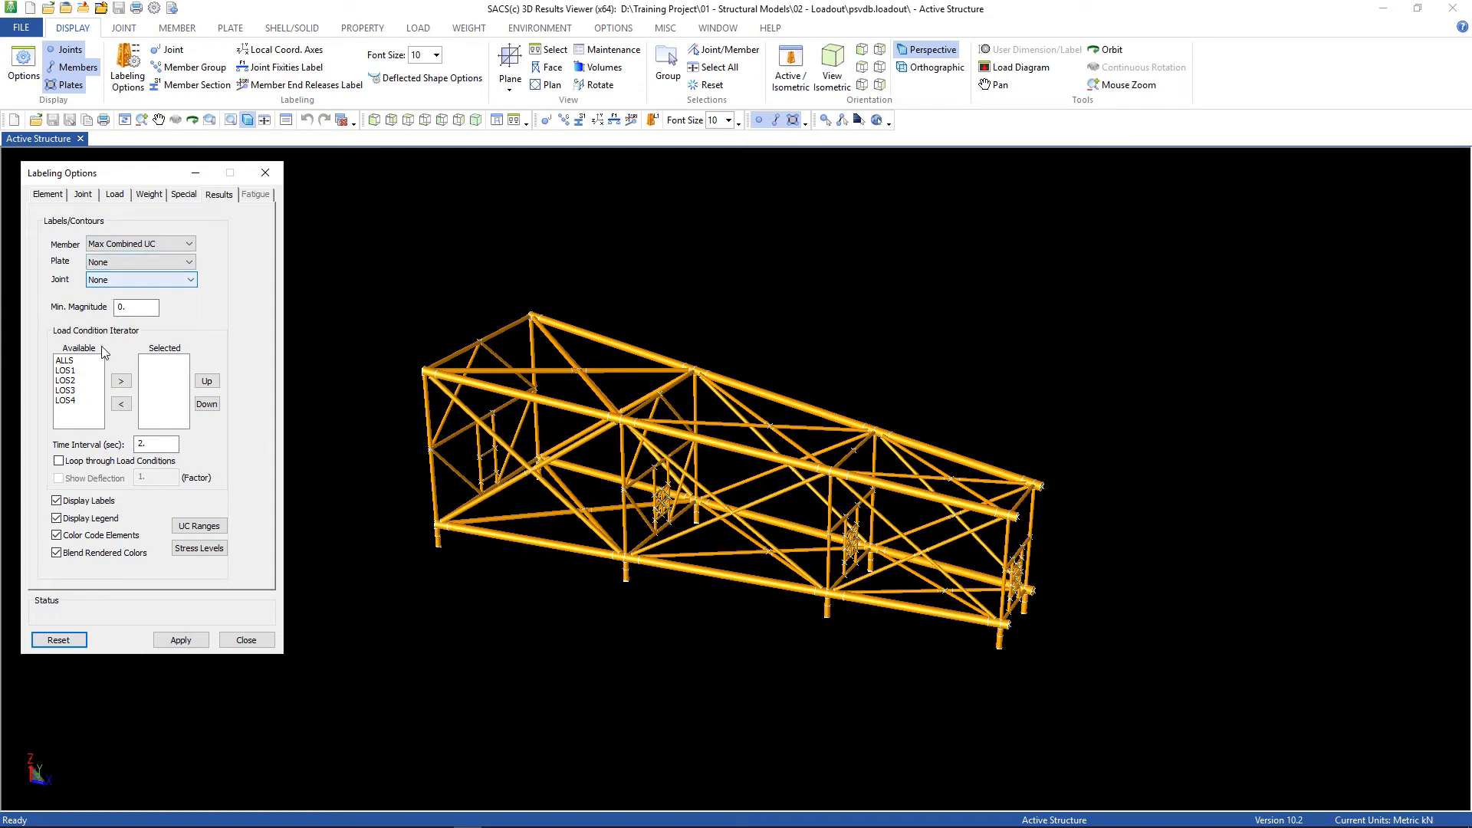
{"action": "left_click_drag", "start_coordinate": [65, 360], "coordinate": [81, 406]}
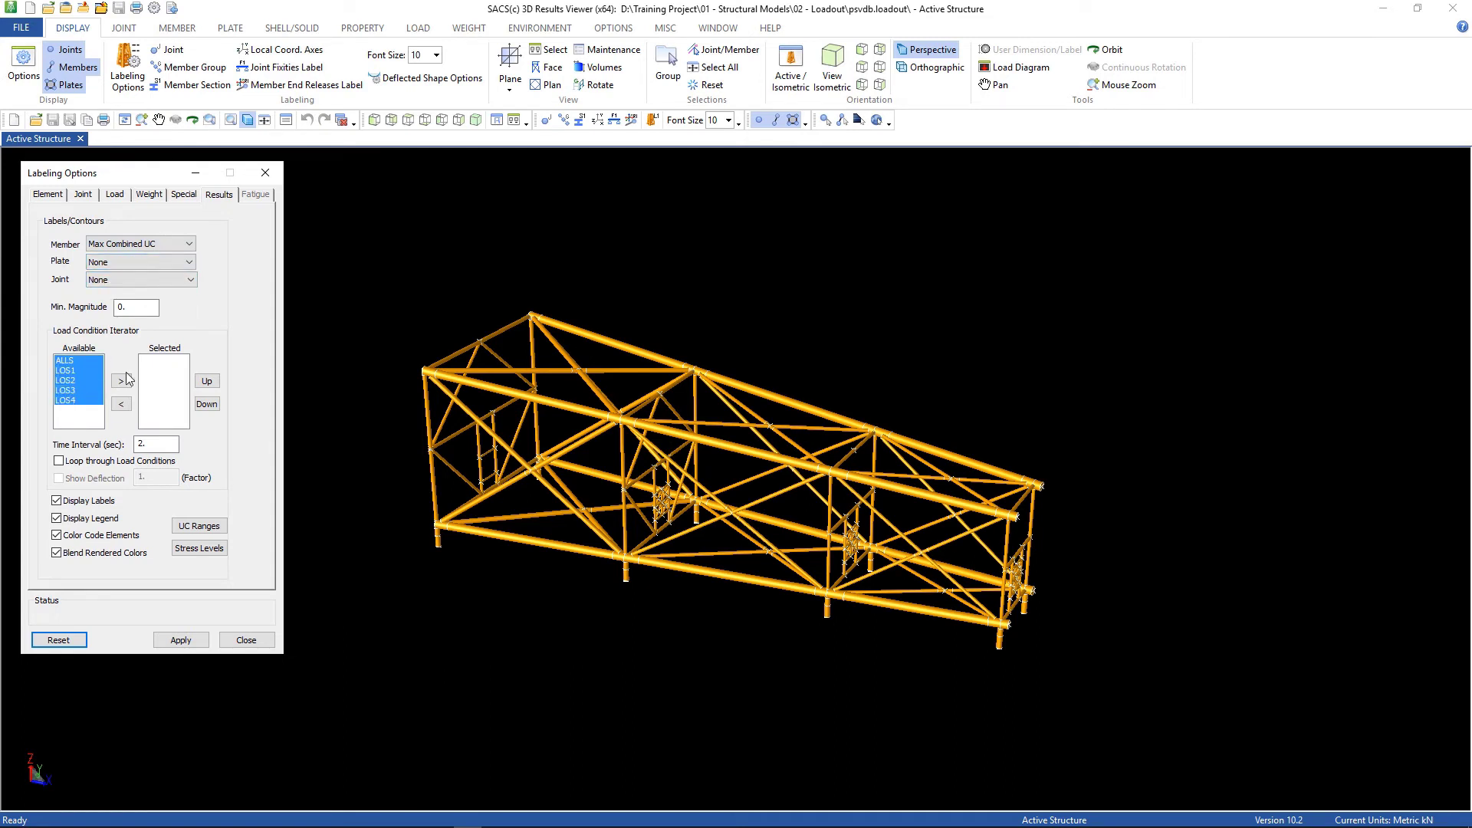
{"action": "left_click", "coordinate": [121, 382]}
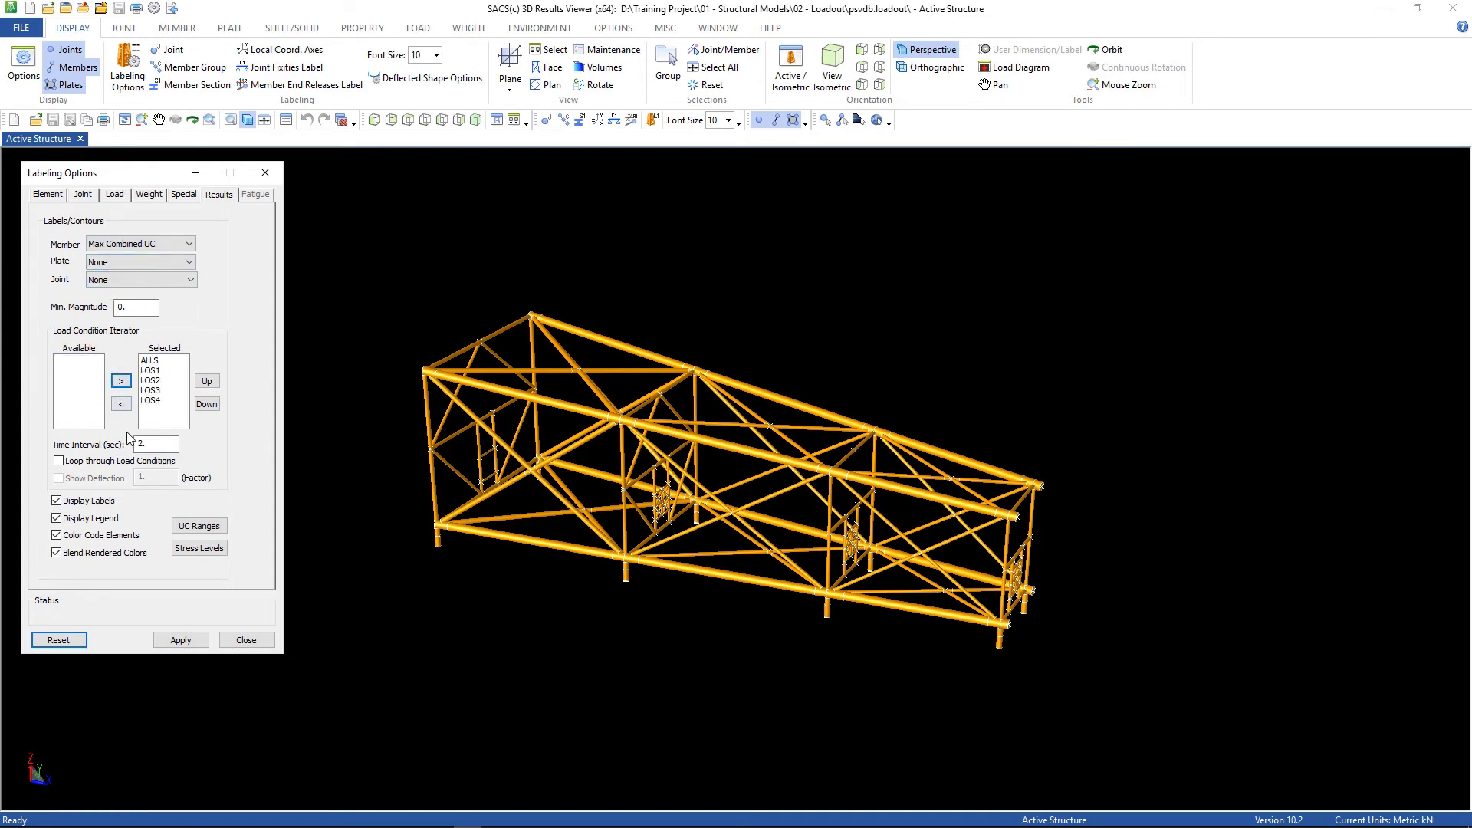
{"action": "left_click_drag", "start_coordinate": [126, 176], "coordinate": [181, 172]}
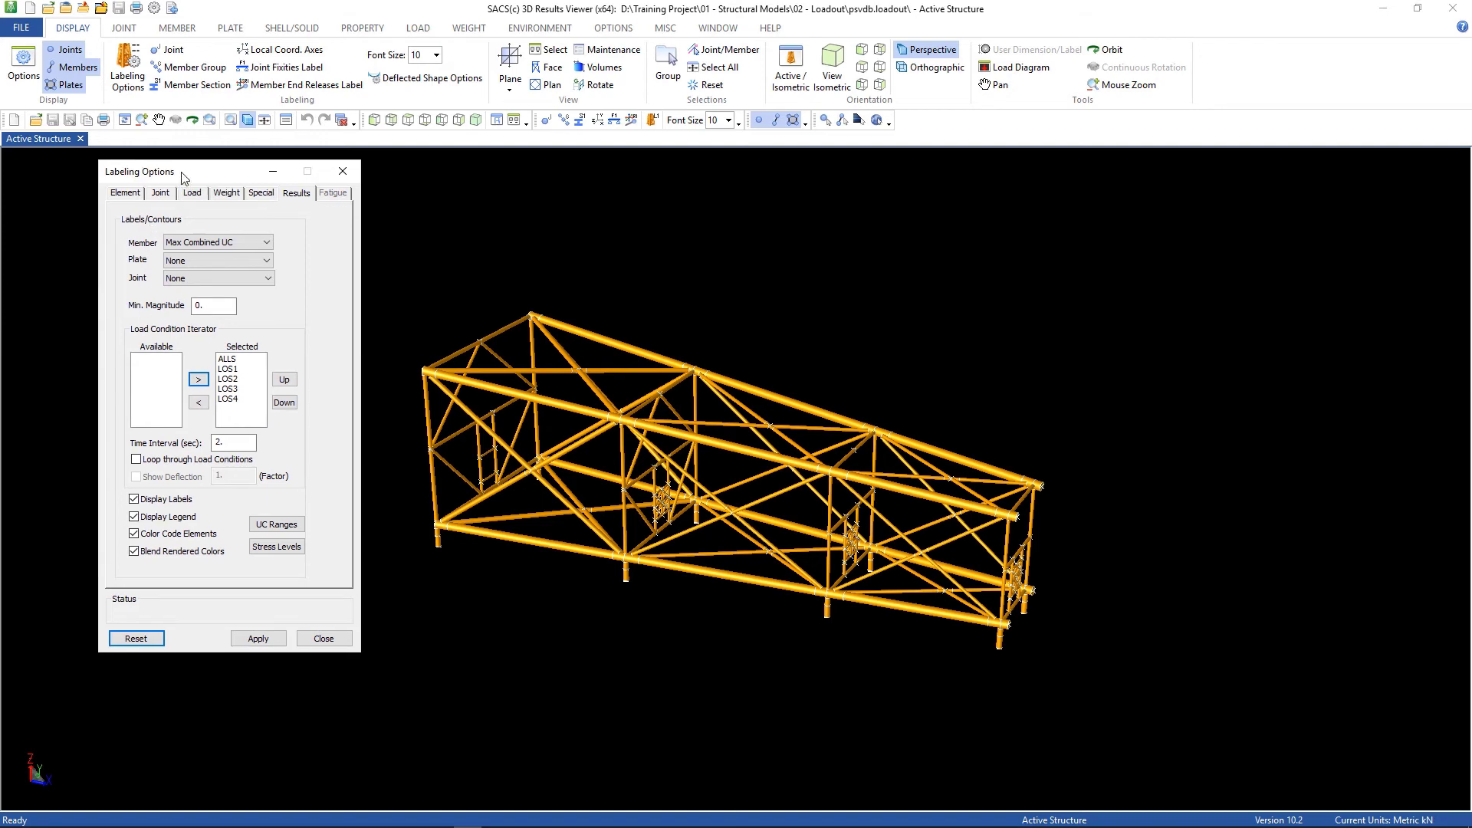
{"action": "left_click", "coordinate": [134, 500]}
{"action": "left_click", "coordinate": [259, 639]}
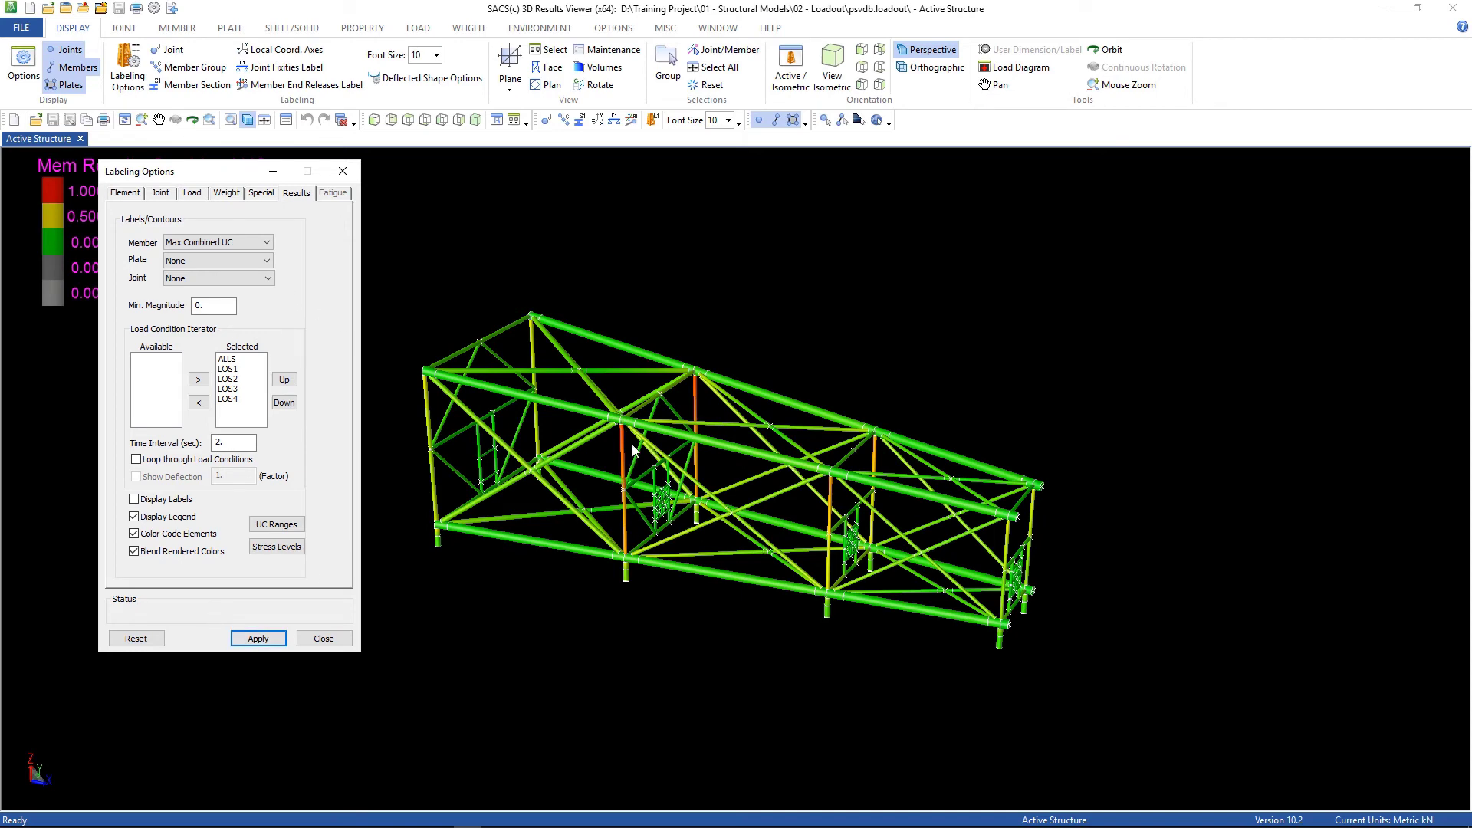
Move the labeling window clear of the colour-coded model, inspect it, and close the settings
{"action": "left_click_drag", "start_coordinate": [221, 178], "coordinate": [1204, 226]}
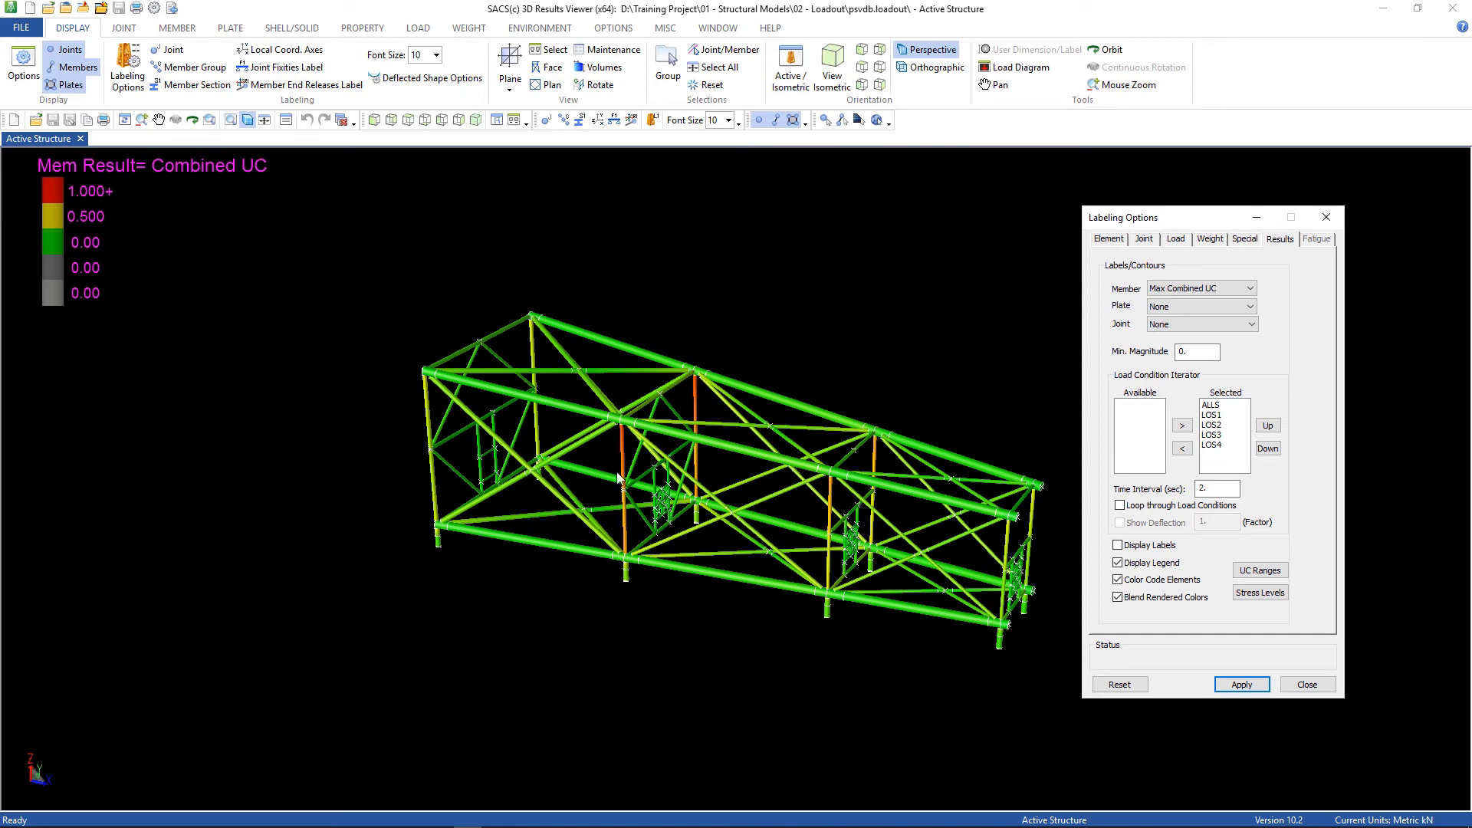
{"action": "scroll", "coordinate": [624, 431], "scroll_direction": "up", "scroll_amount": 6}
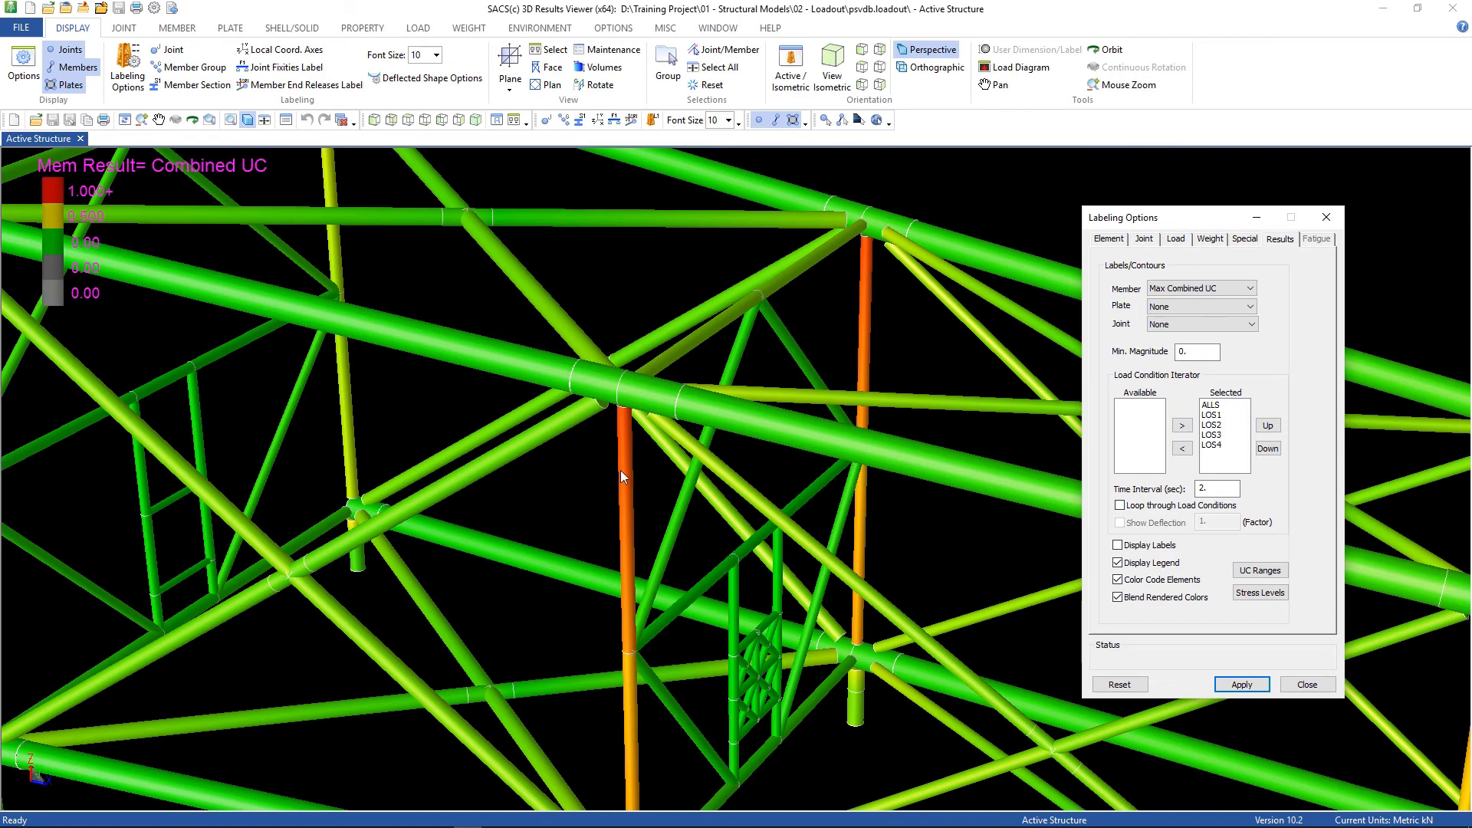
{"action": "scroll", "coordinate": [619, 471], "scroll_direction": "down", "scroll_amount": 5}
{"action": "left_click", "coordinate": [1307, 685]}
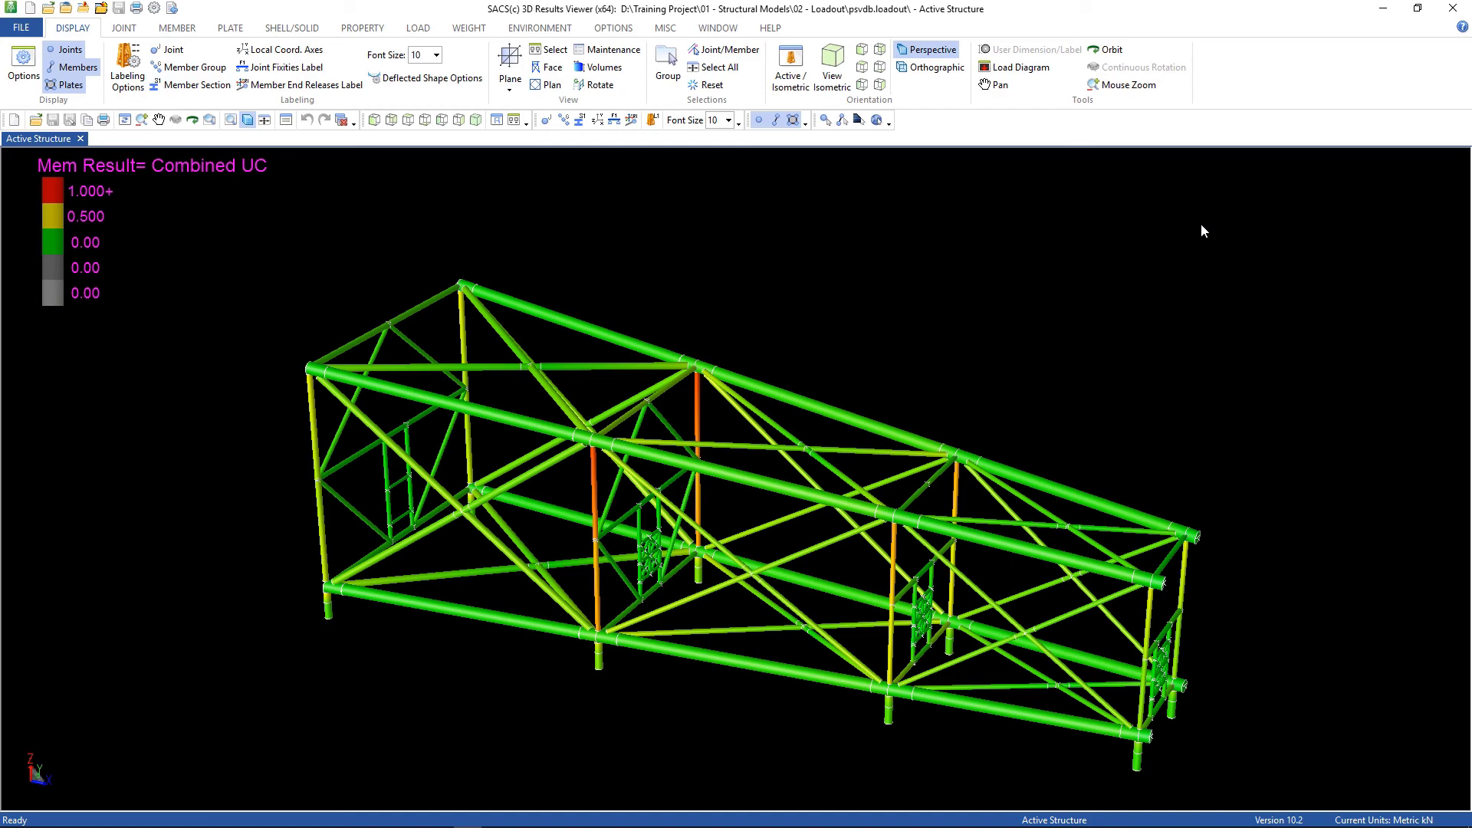
Close the 3D Results Viewer to return to the Static Analysis With Gap Elements setup
{"action": "left_click", "coordinate": [1453, 8]}
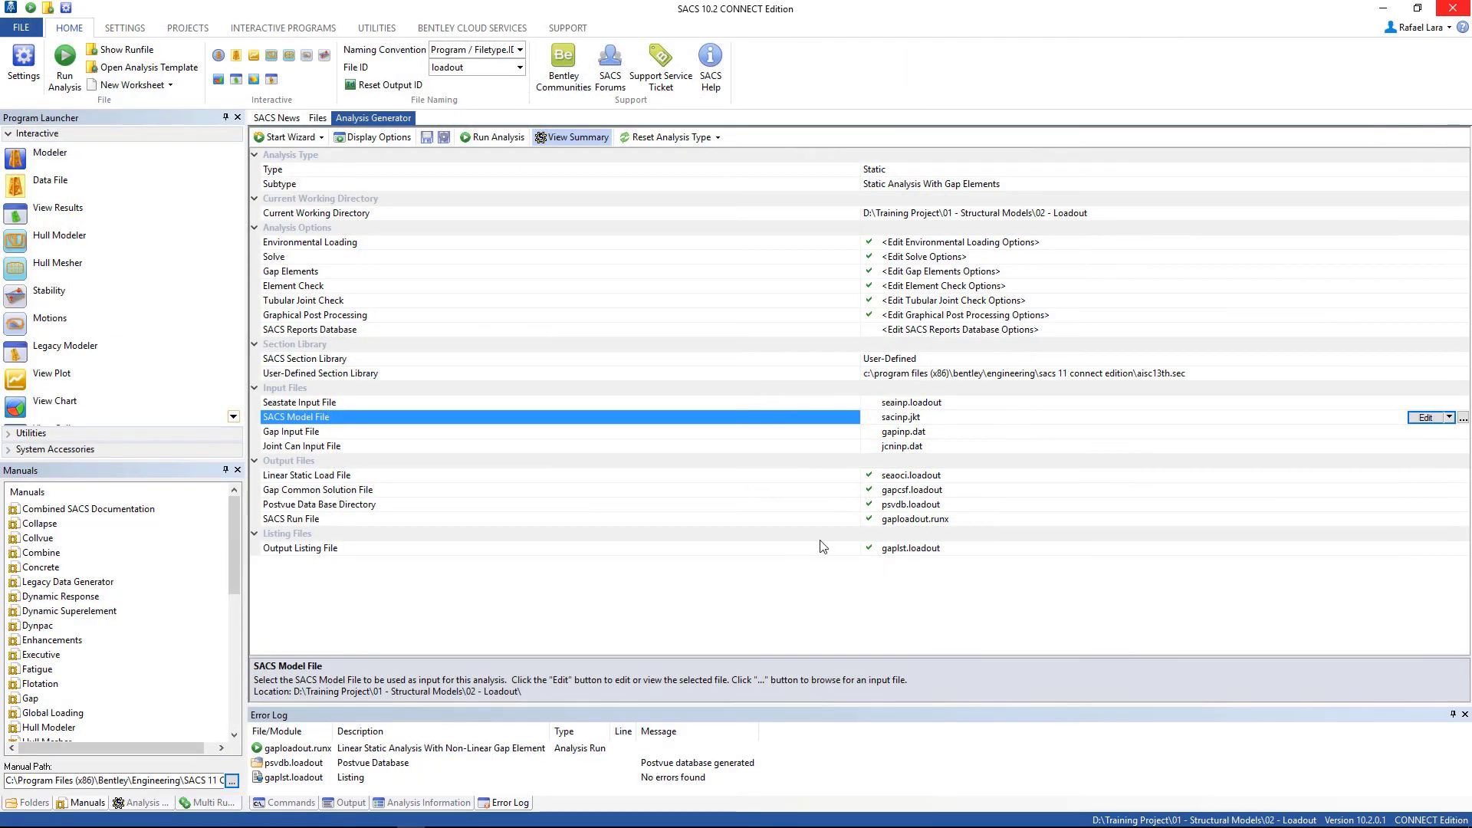